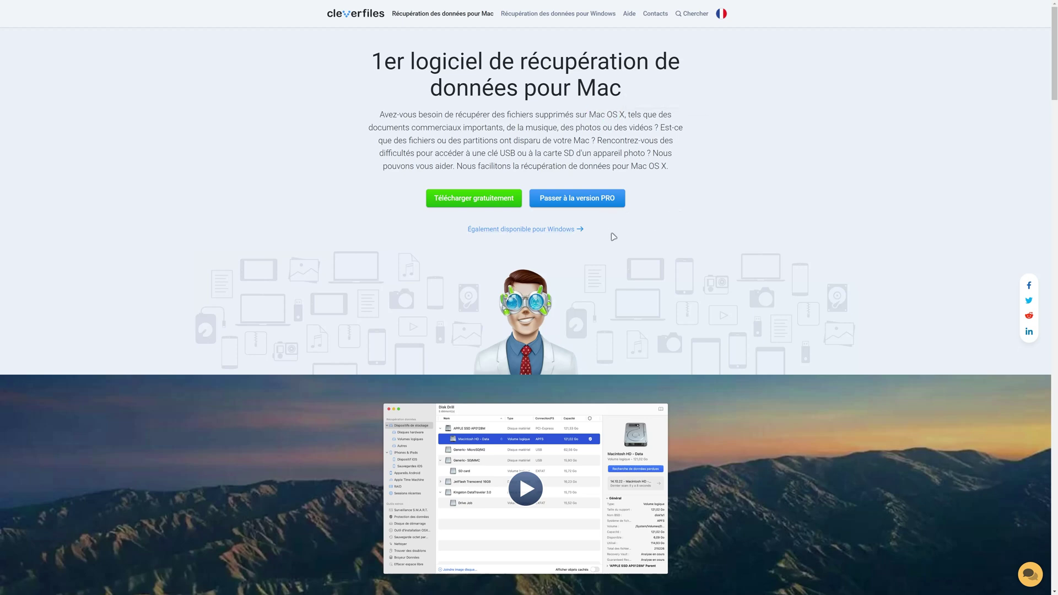
Step: Look through the Disk Drill for Mac product page, including its free additional disk tools
{"action": "scroll", "coordinate": [687, 204], "scroll_direction": "down", "scroll_amount": 7}
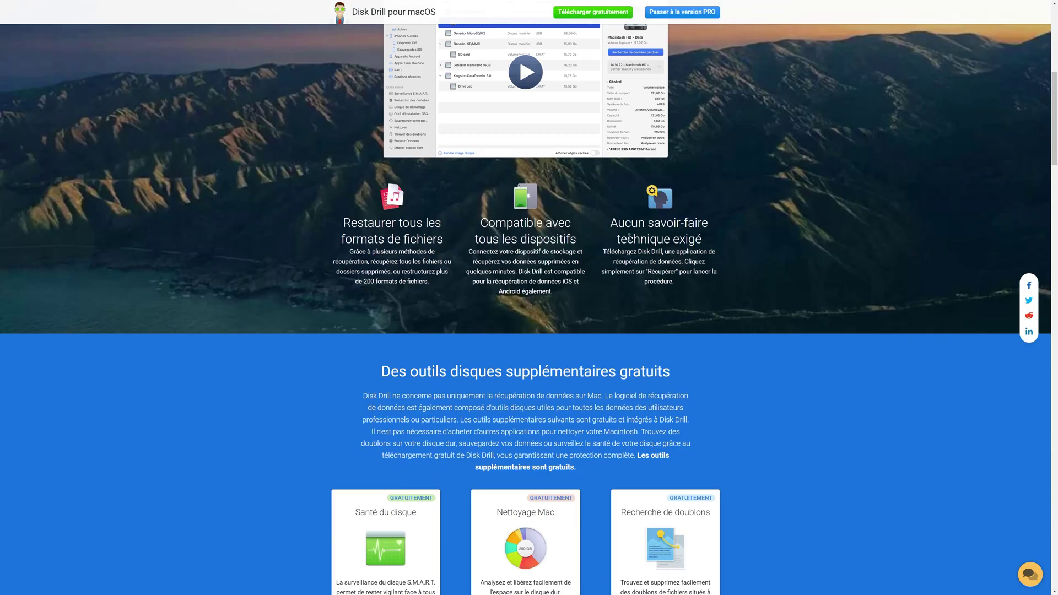
{"action": "scroll", "coordinate": [617, 238], "scroll_direction": "down", "scroll_amount": 4}
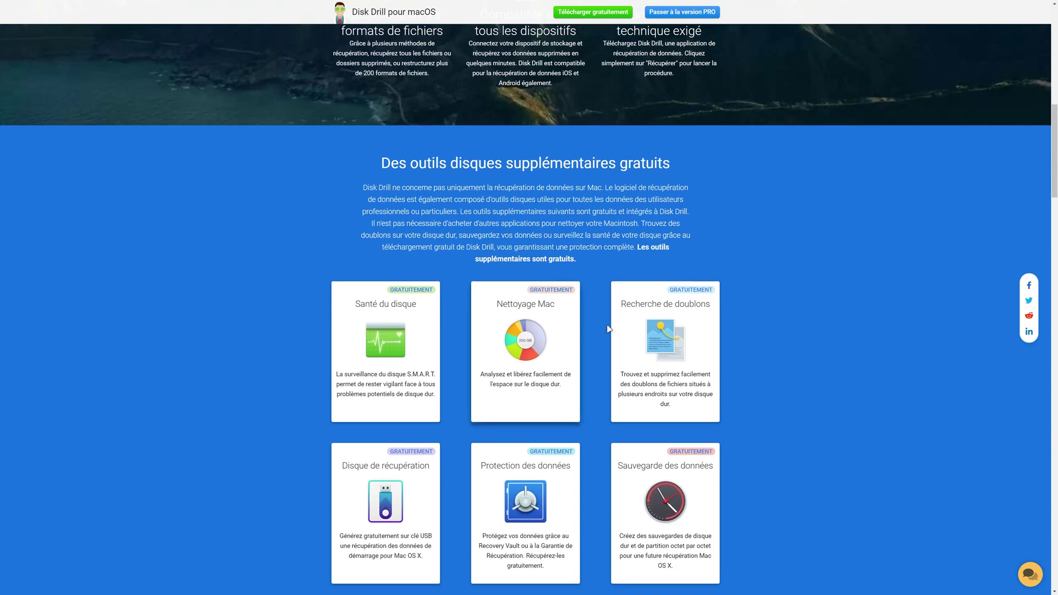
{"action": "scroll", "coordinate": [410, 342], "scroll_direction": "down", "scroll_amount": 4}
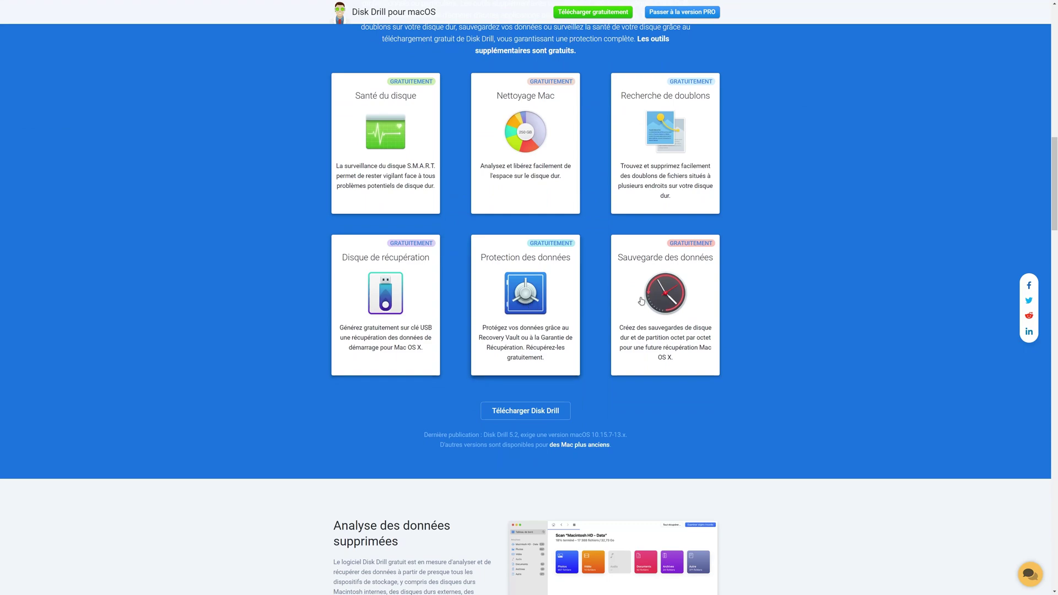
{"action": "scroll", "coordinate": [663, 299], "scroll_direction": "down", "scroll_amount": 8}
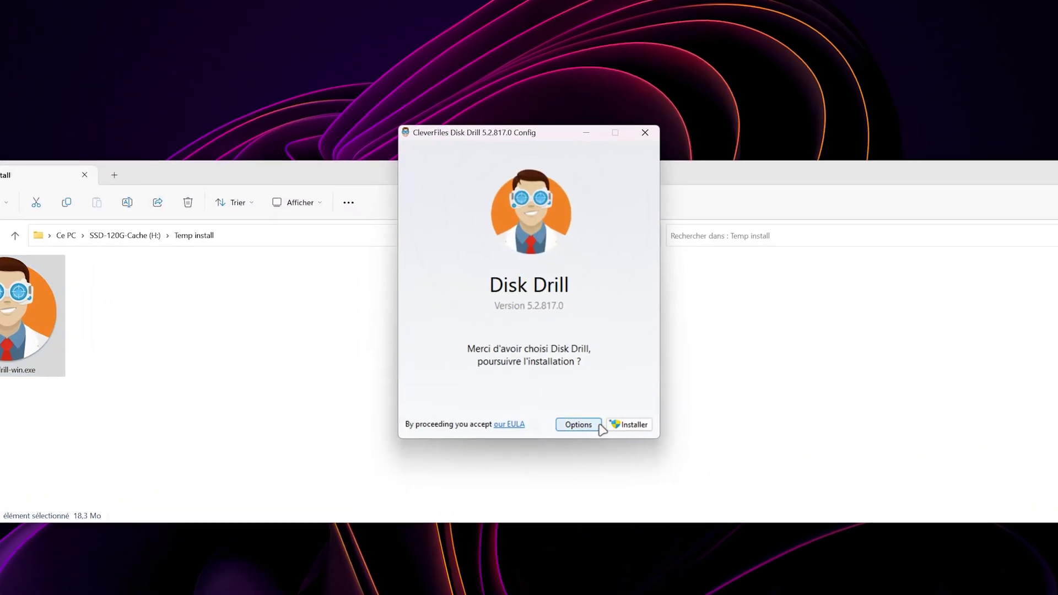
Step: Install Disk Drill in the default folder C:\Program Files\CleverFiles\Disk Drill and launch it
{"action": "left_click", "coordinate": [579, 425]}
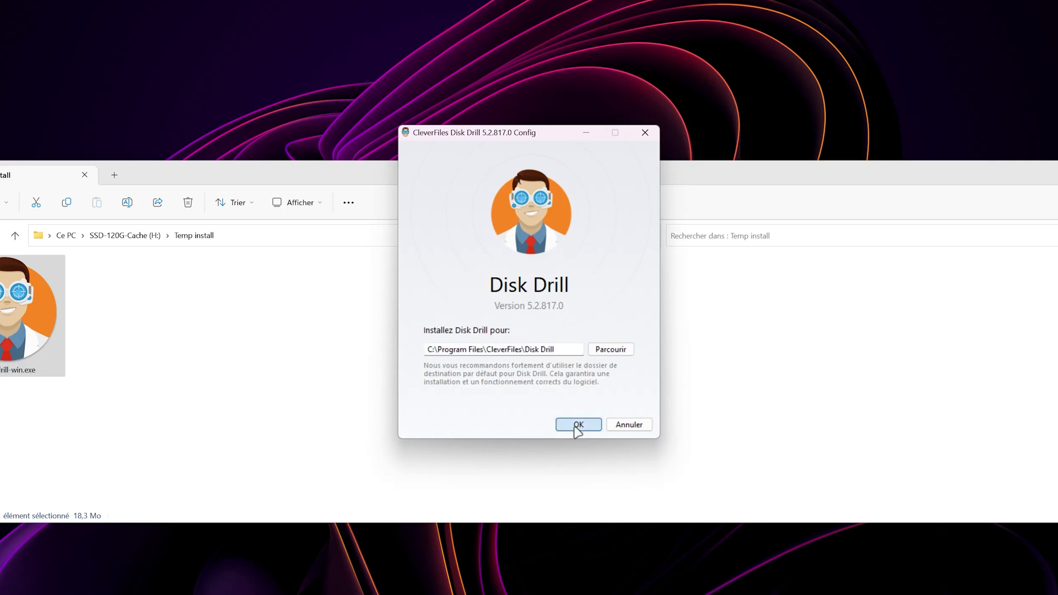
{"action": "left_click", "coordinate": [575, 426]}
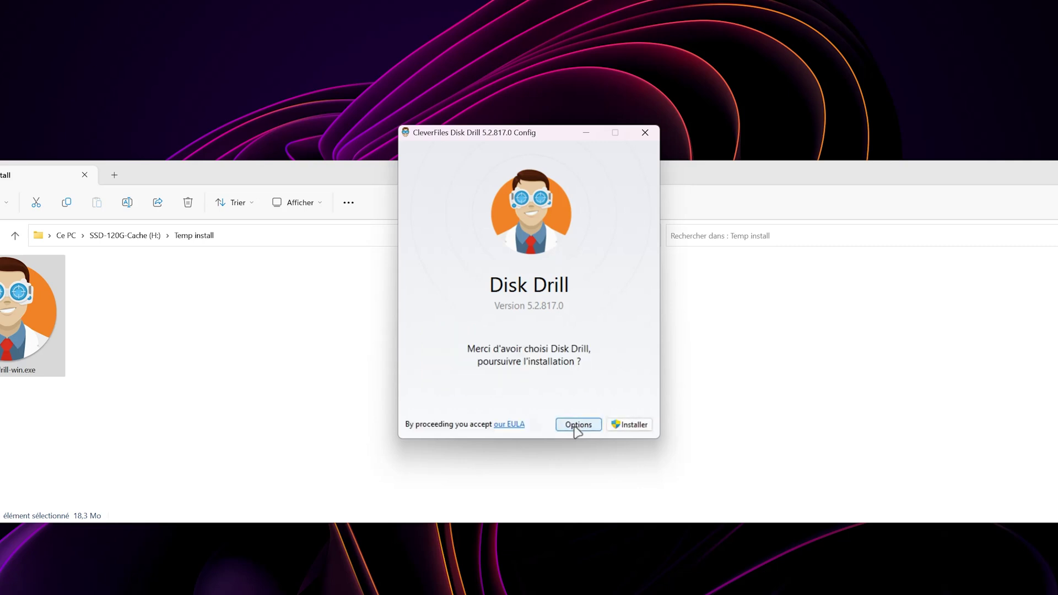
{"action": "left_click", "coordinate": [626, 429]}
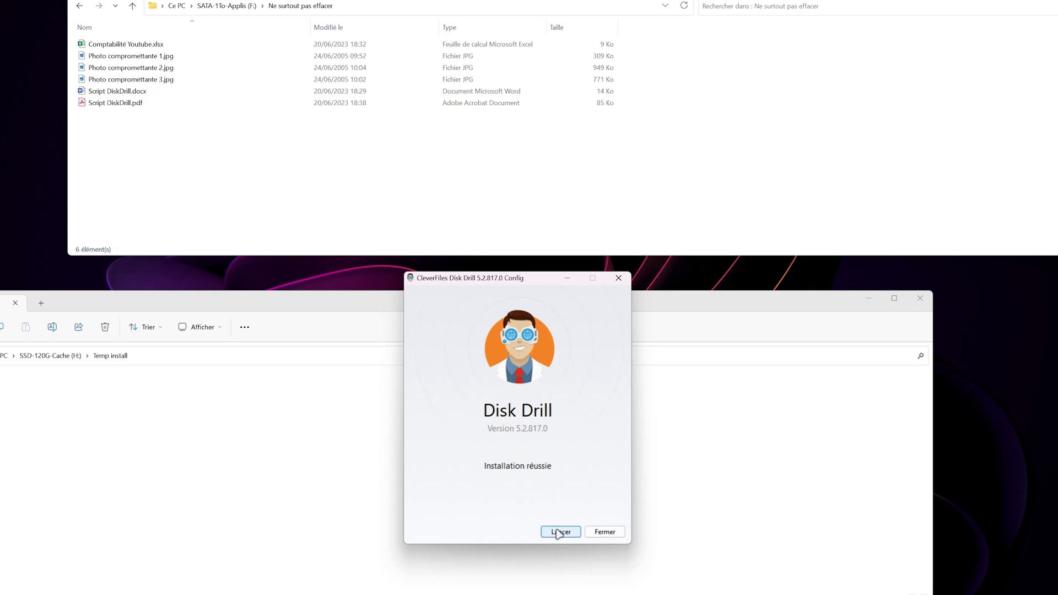
{"action": "left_click", "coordinate": [560, 531]}
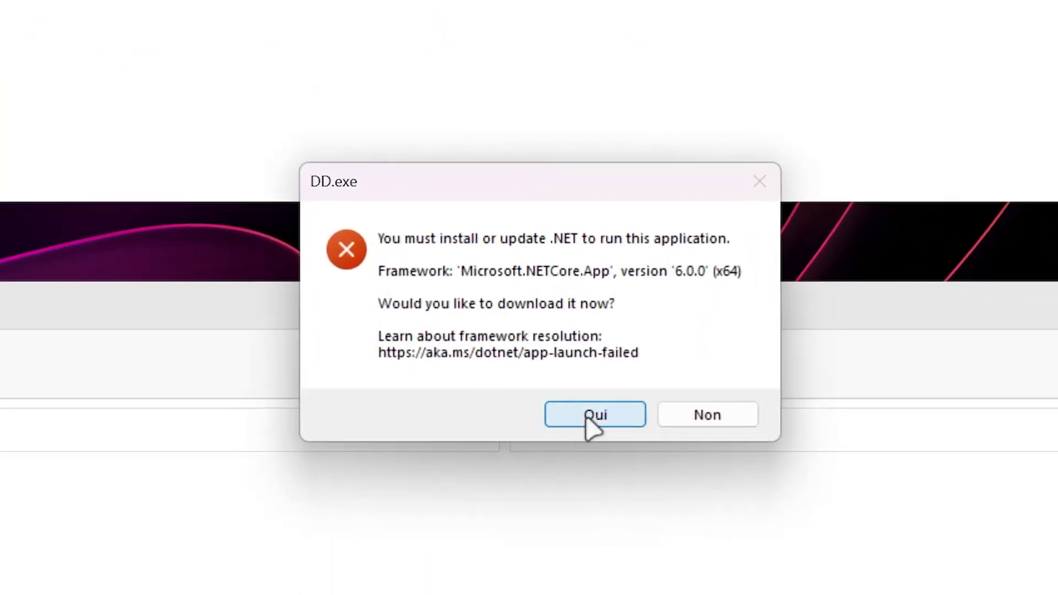
Step: Accept the .NET download and start installing Microsoft .NET SDK 6.0.410 (x64)
{"action": "left_click", "coordinate": [592, 416]}
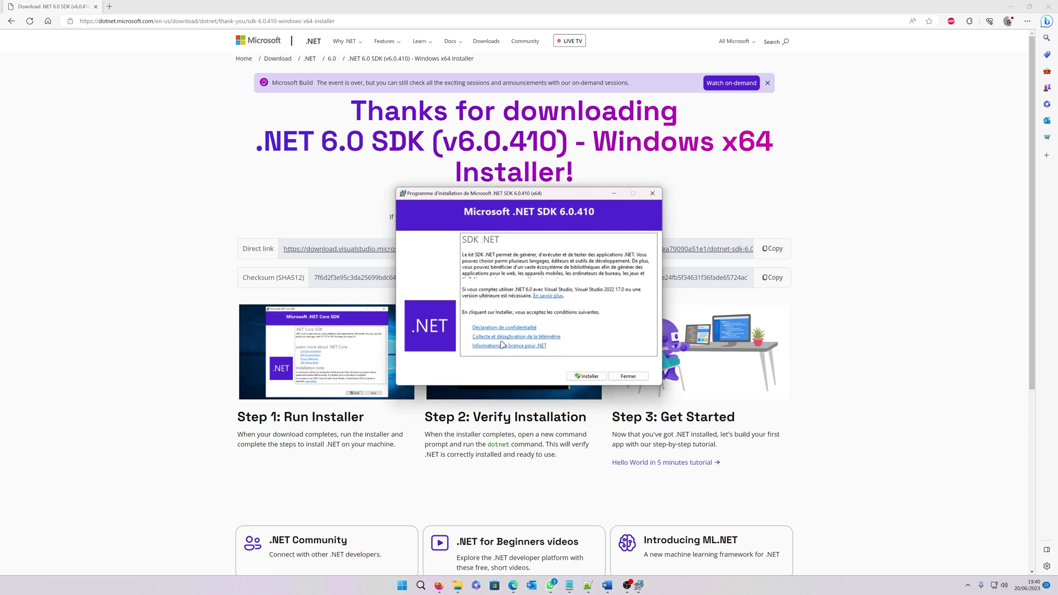
{"action": "left_click", "coordinate": [590, 376]}
{"action": "left_click", "coordinate": [550, 324]}
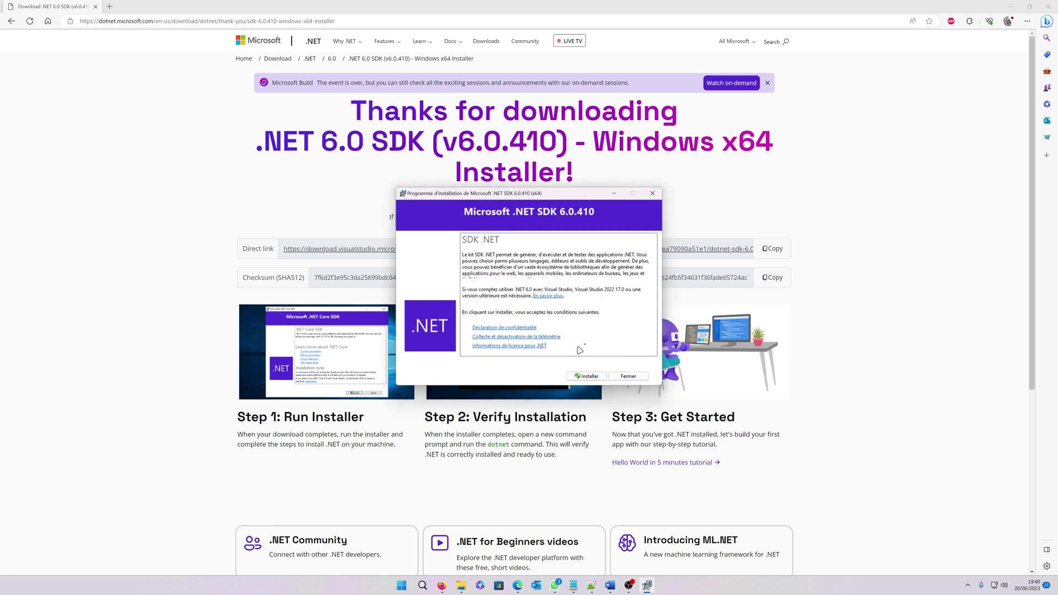
{"action": "left_click", "coordinate": [586, 376]}
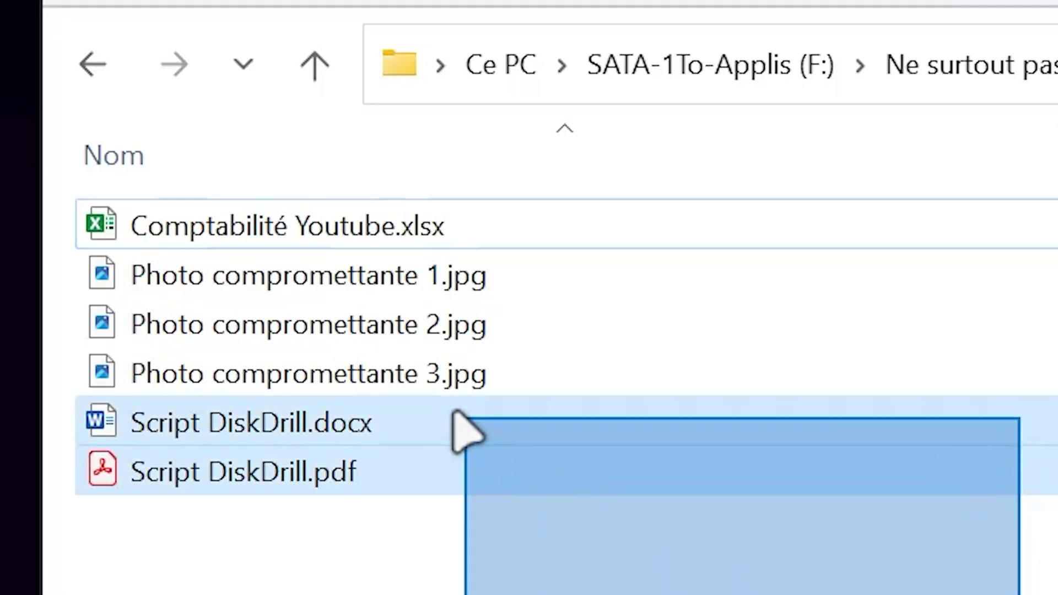
Step: Delete all the files in the Ne surtout pas effacer folder and select the SATA-1To-Applis (F:) volume in Disk Drill
{"action": "left_click_drag", "start_coordinate": [463, 425], "coordinate": [283, 270]}
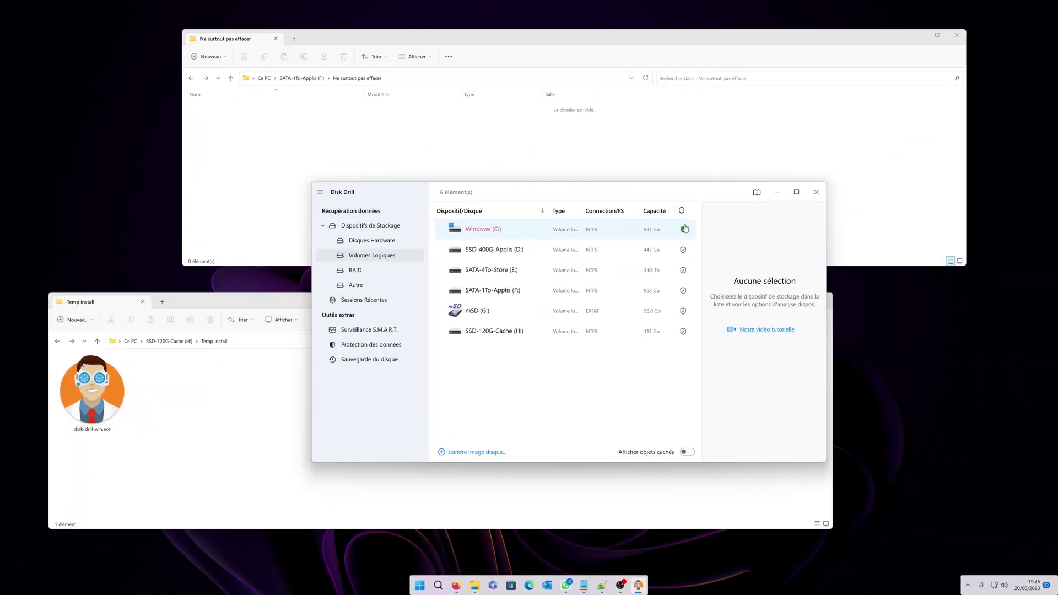
{"action": "left_click", "coordinate": [500, 292]}
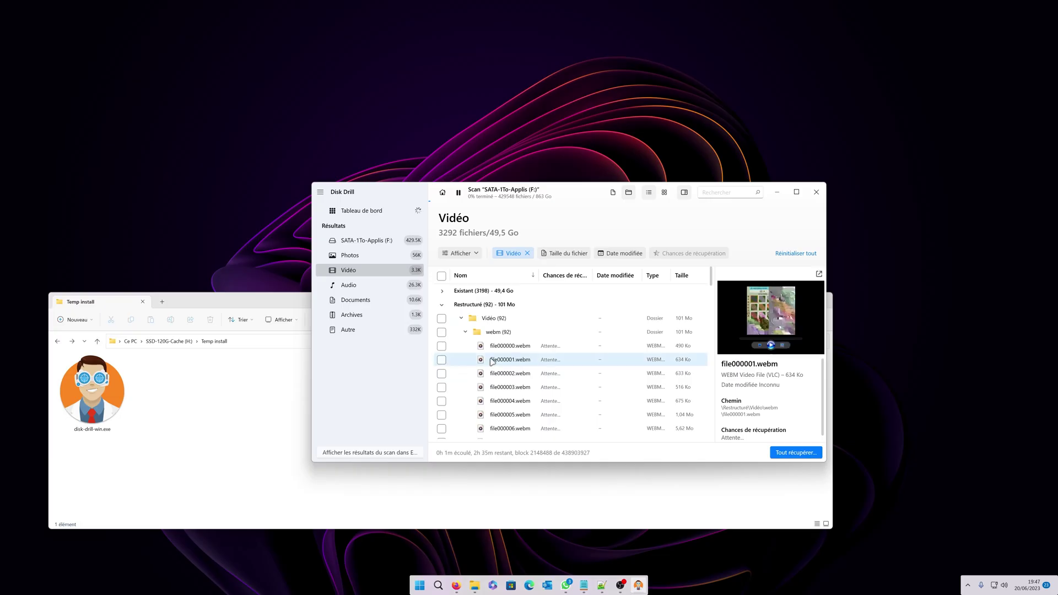
Step: Try to play the reconstructed video file000004.webm in the preview, and decline the media player's format prompt
{"action": "right_click", "coordinate": [493, 360]}
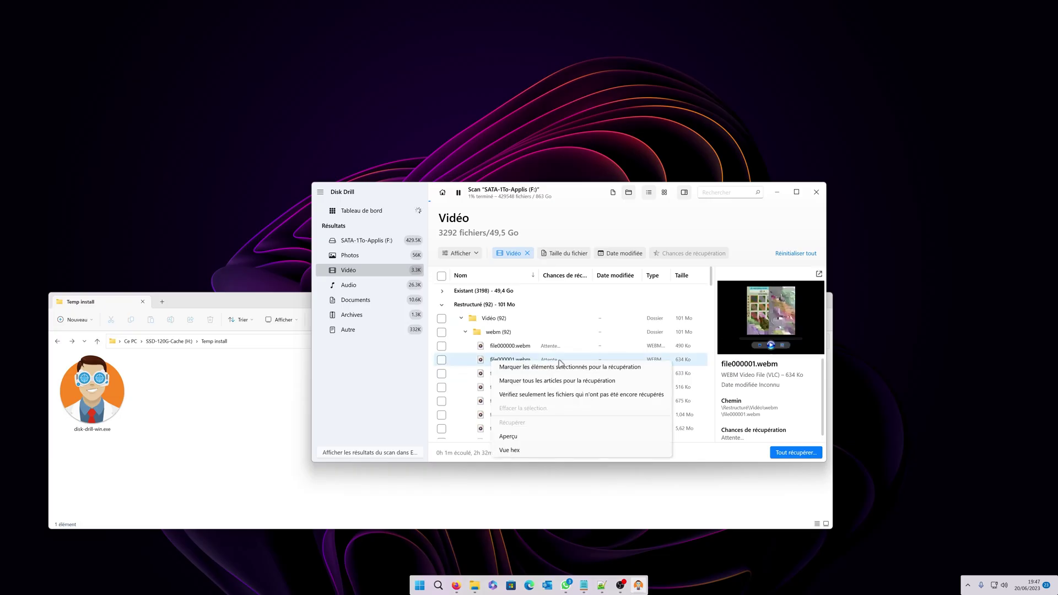
{"action": "right_click", "coordinate": [498, 347]}
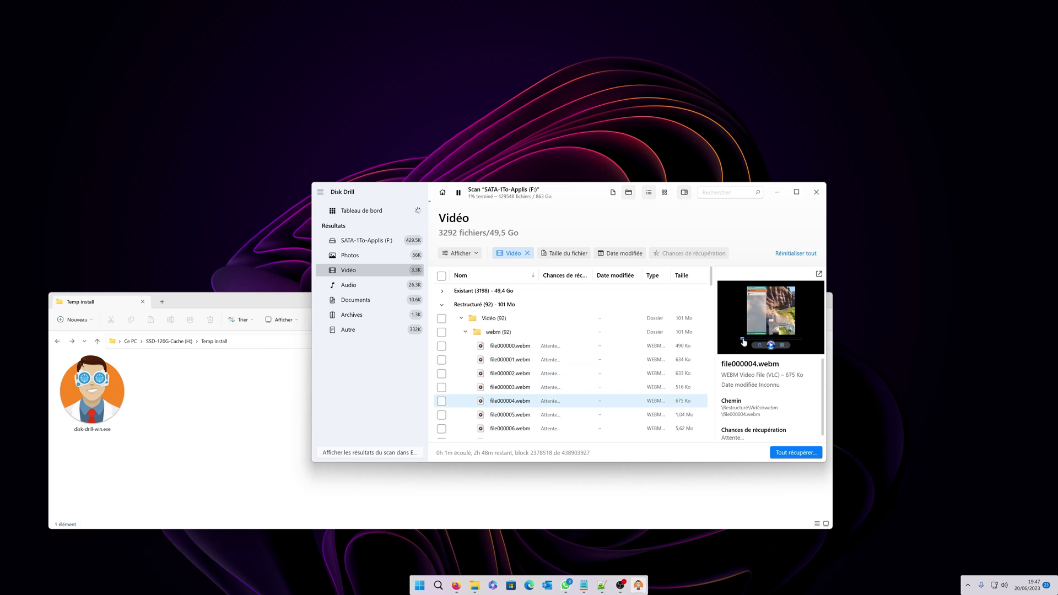
{"action": "left_click", "coordinate": [770, 346]}
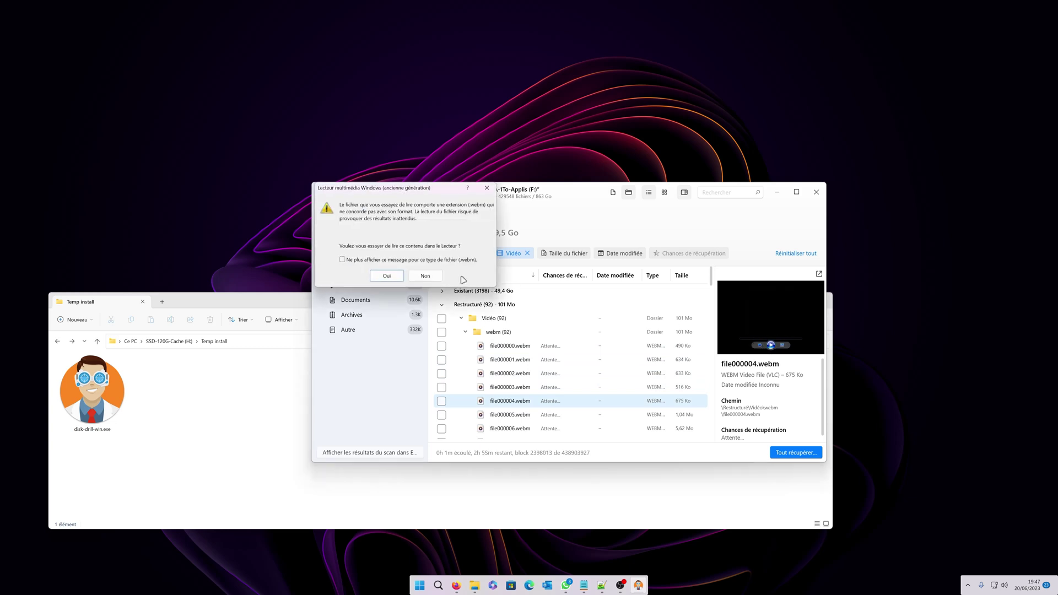
{"action": "left_click", "coordinate": [425, 275]}
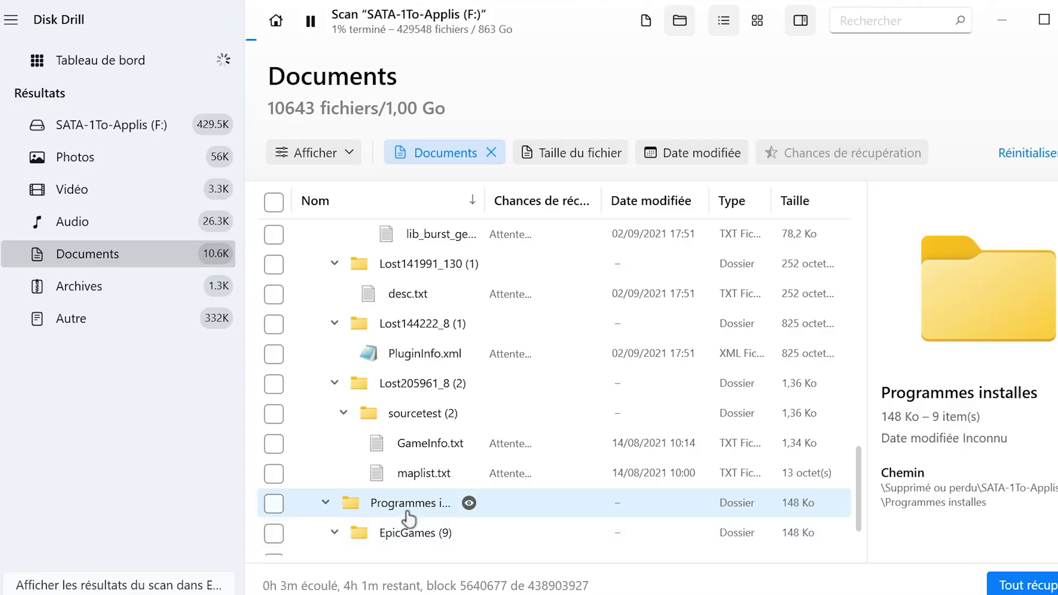
Step: Examine the text file in the x86_64 plugin folder of TABS, under EpicGames in the Documents scan results
{"action": "scroll", "coordinate": [475, 416], "scroll_direction": "down", "scroll_amount": 3}
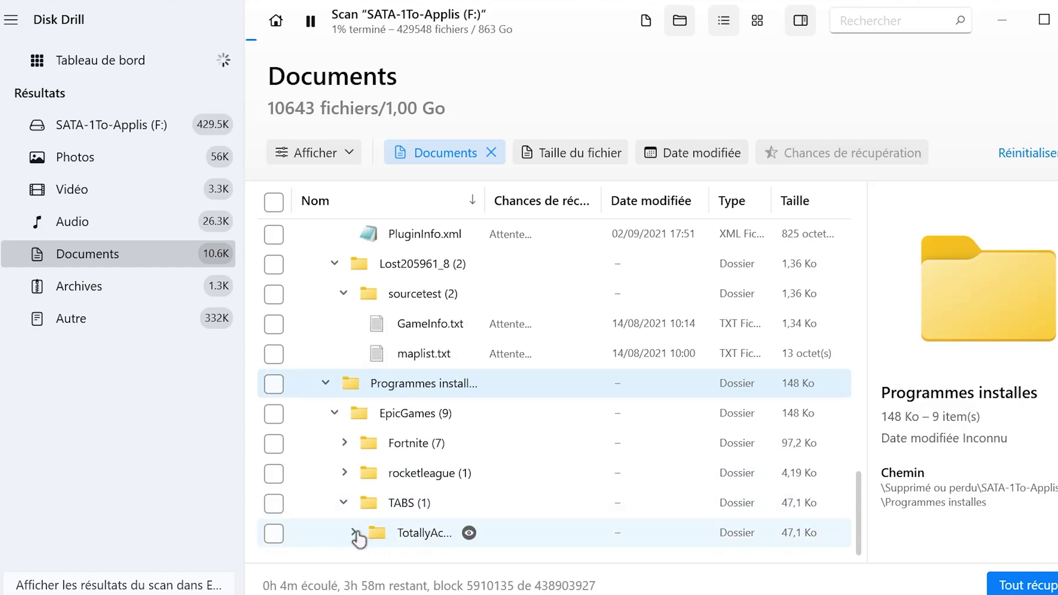
{"action": "left_click", "coordinate": [354, 535]}
{"action": "left_click", "coordinate": [365, 531]}
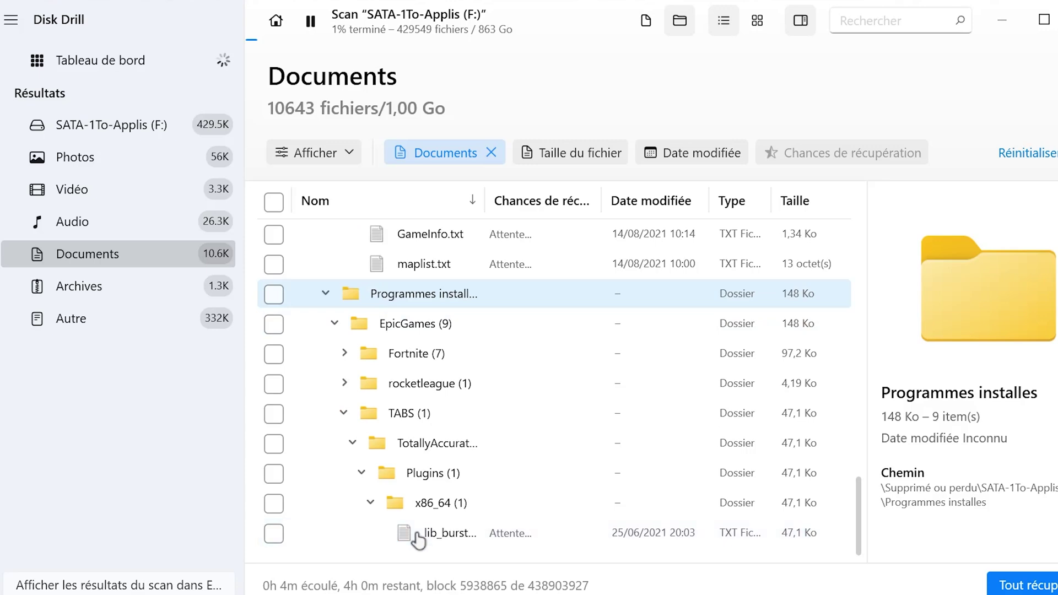
{"action": "left_click", "coordinate": [418, 533]}
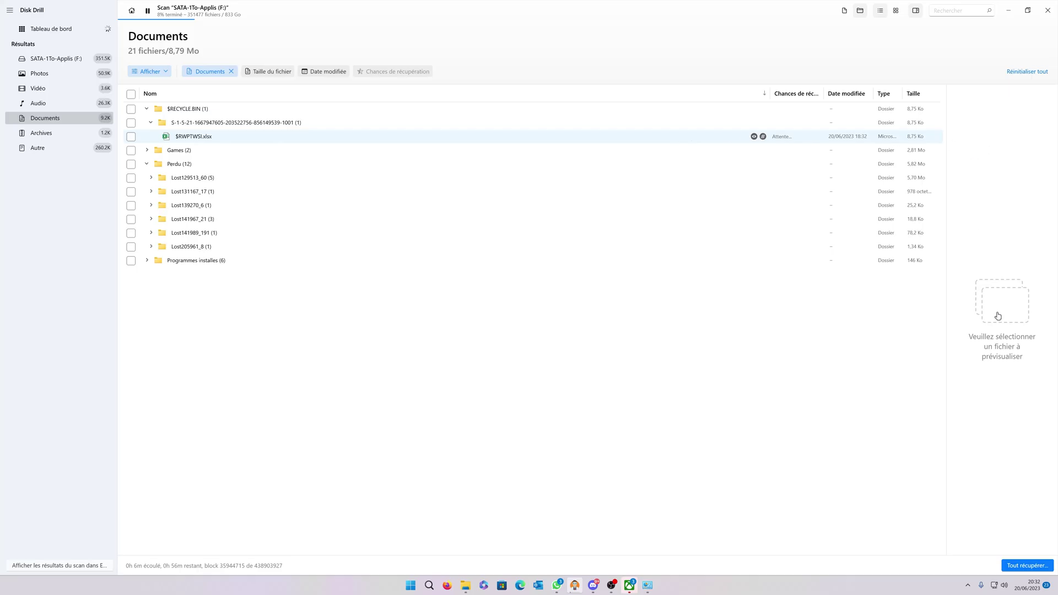
Step: Preview the deleted workbook $RWPTWSI.xlsx and look through the document file types in the display filter
{"action": "left_click", "coordinate": [747, 139]}
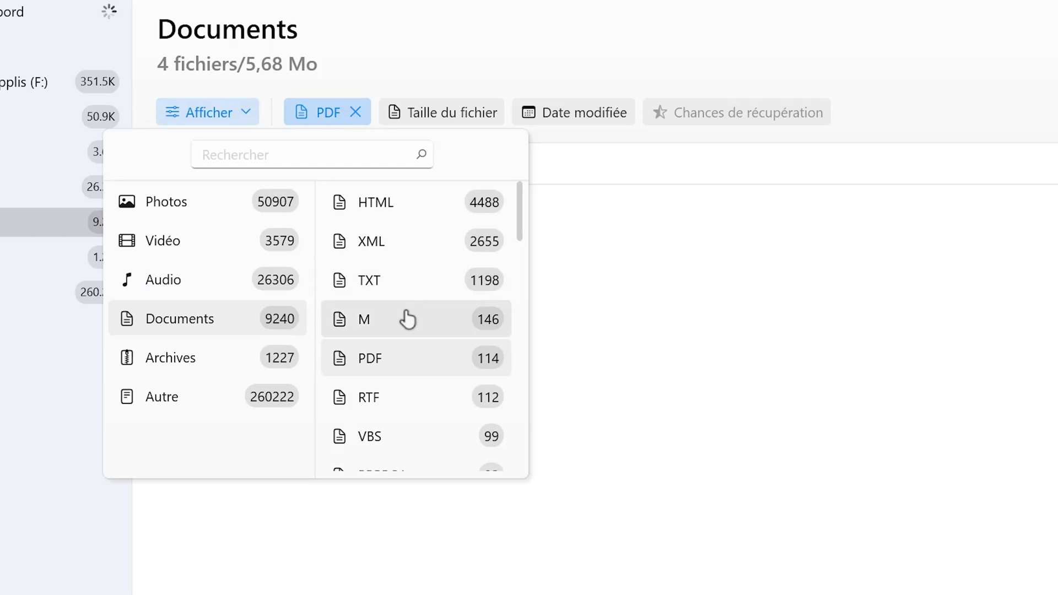
{"action": "scroll", "coordinate": [408, 317], "scroll_direction": "down", "scroll_amount": 10}
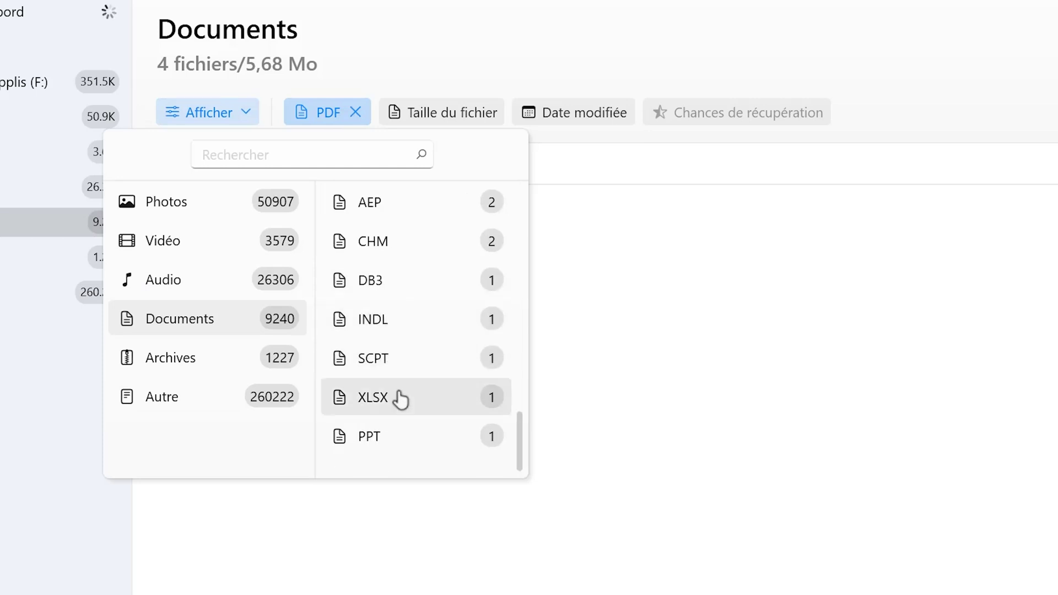
{"action": "scroll", "coordinate": [401, 398], "scroll_direction": "up", "scroll_amount": 4}
{"action": "left_click", "coordinate": [395, 289]}
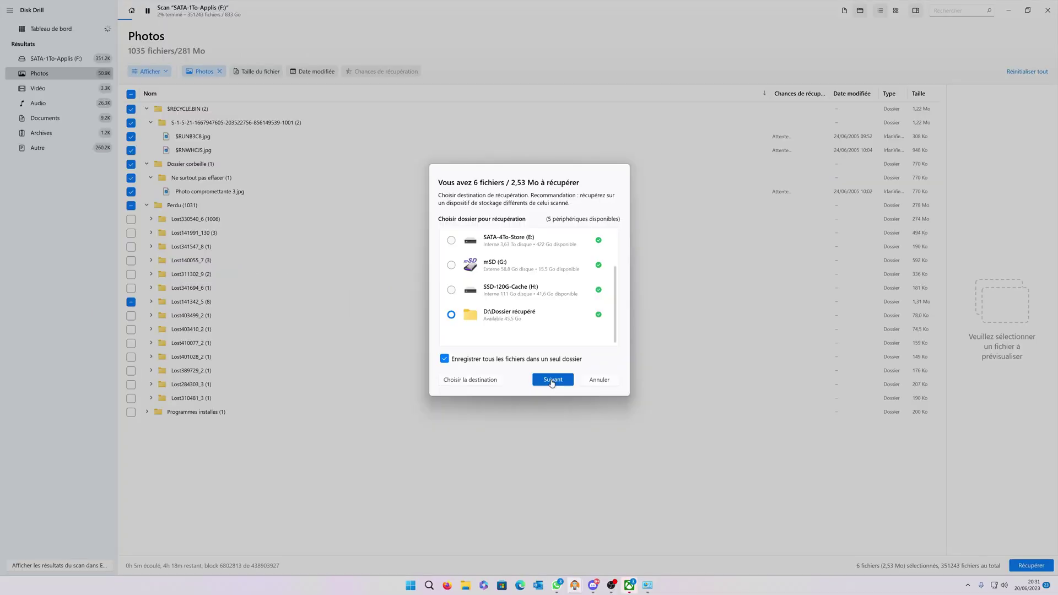
Step: Recover the selected photos to D:\Dossier récupéré and show the recovered data in Explorer
{"action": "left_click", "coordinate": [551, 380]}
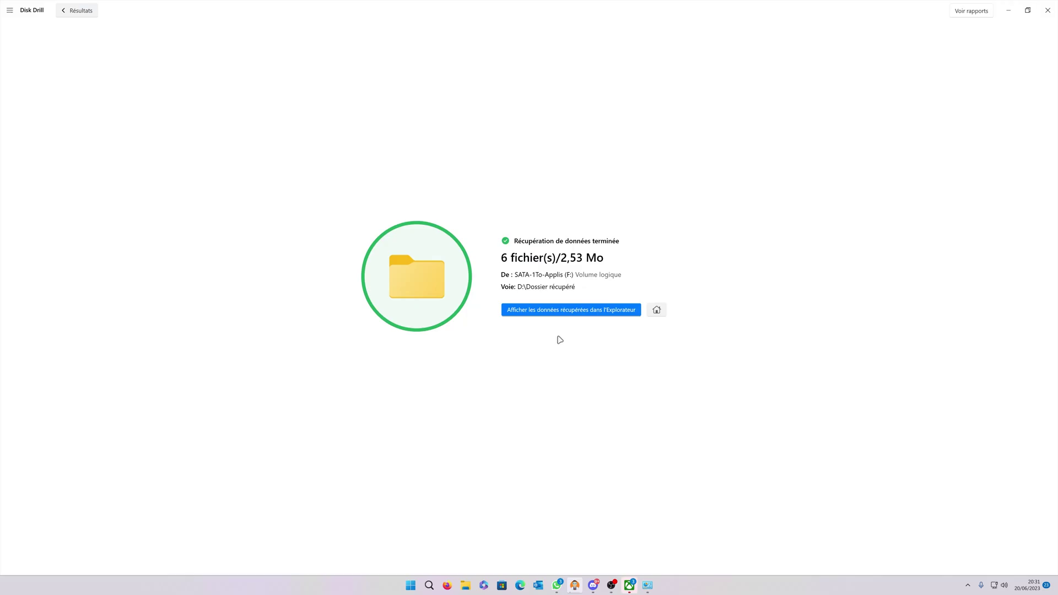
{"action": "left_click", "coordinate": [583, 314]}
{"action": "left_click_drag", "start_coordinate": [400, 283], "coordinate": [623, 235]}
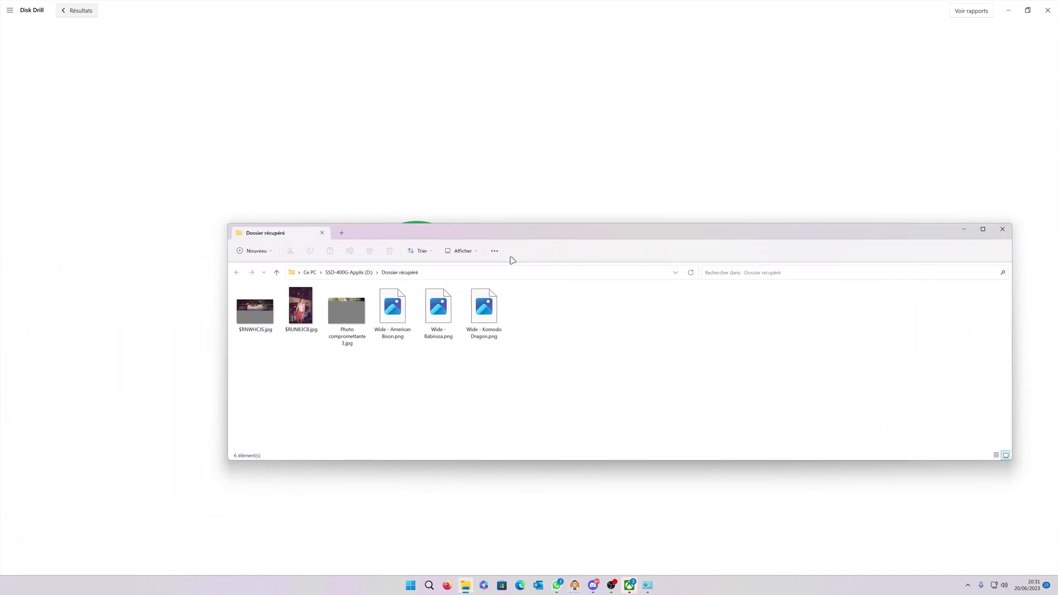
Step: Inspect the recovered JPG photos one by one in the image viewer to check their condition
{"action": "double_click", "coordinate": [300, 311]}
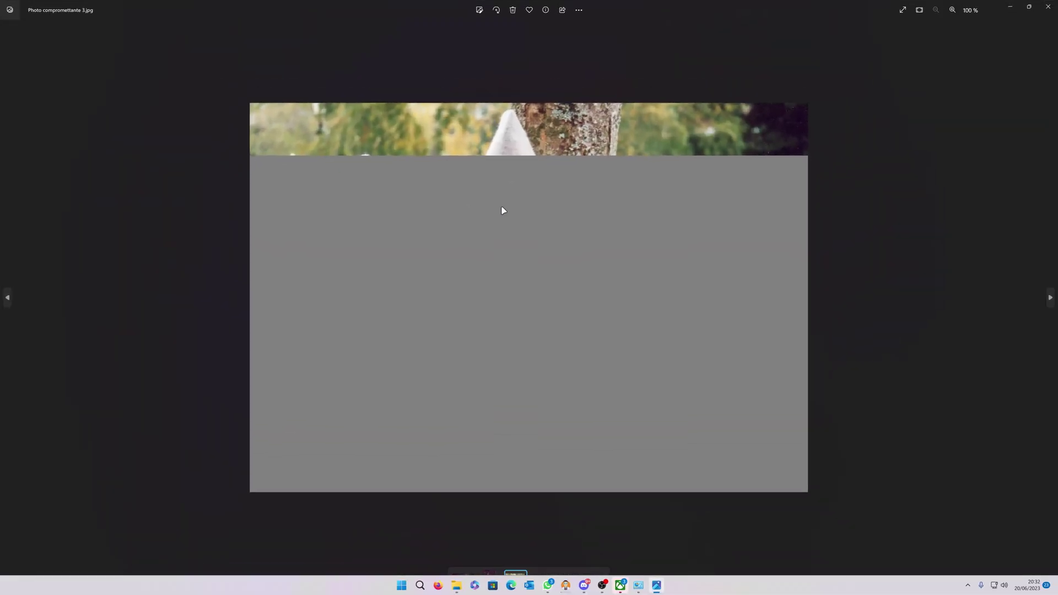
{"action": "left_click", "coordinate": [1047, 10]}
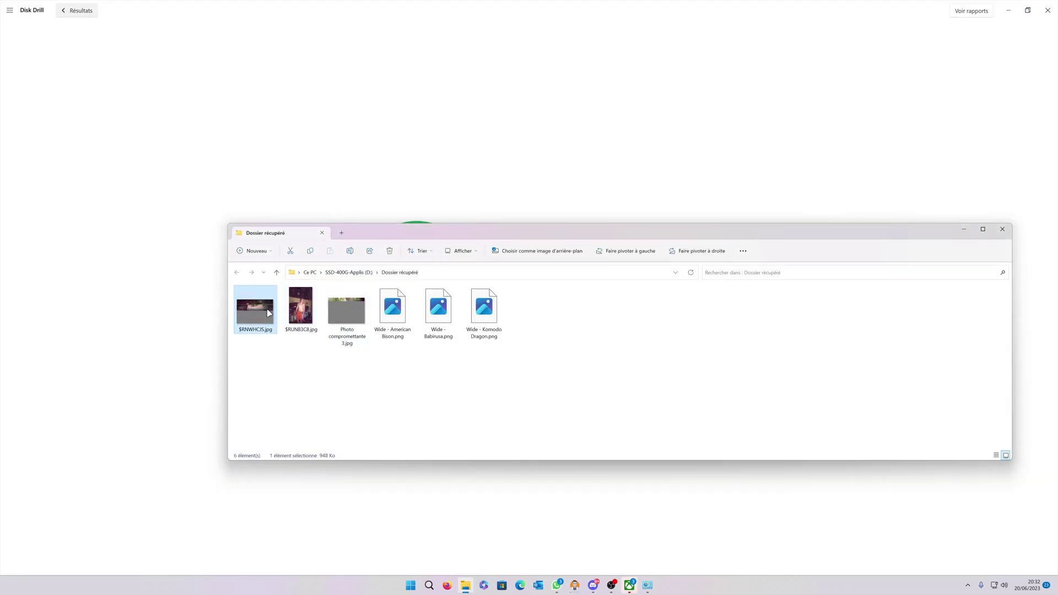
{"action": "double_click", "coordinate": [269, 313]}
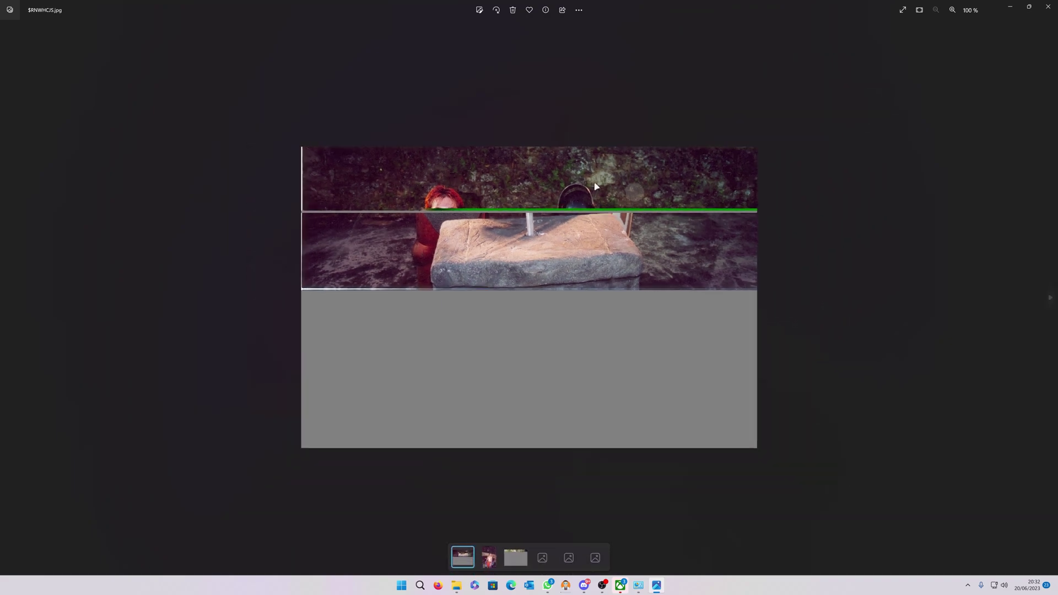
{"action": "left_click", "coordinate": [1047, 7]}
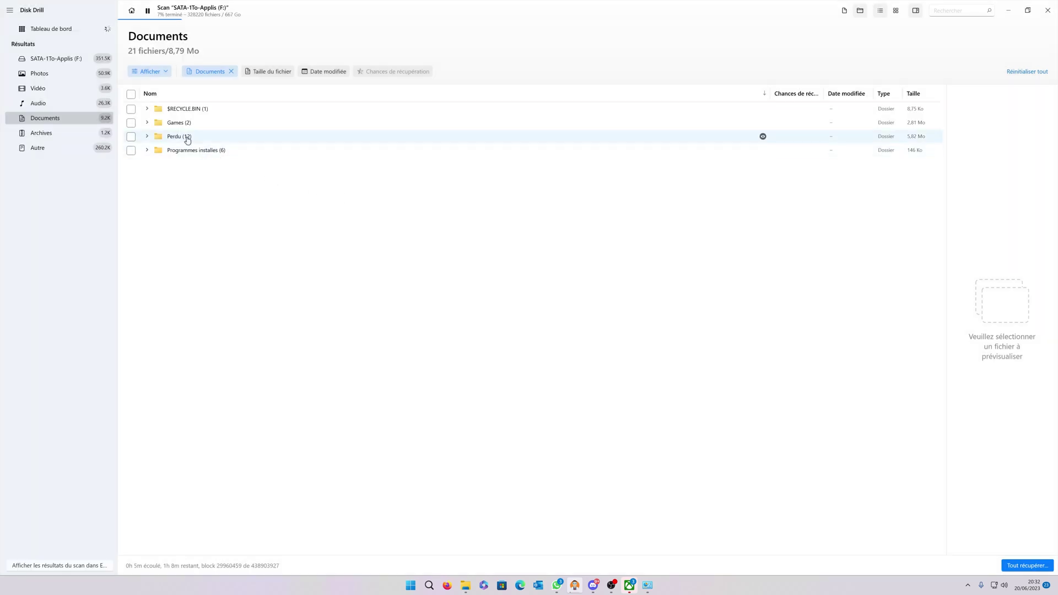
Step: Expand the Perdu and $RECYCLE.BIN folders in the Documents results and mark $RWPTWSI.xlsx for recovery
{"action": "left_click", "coordinate": [146, 136]}
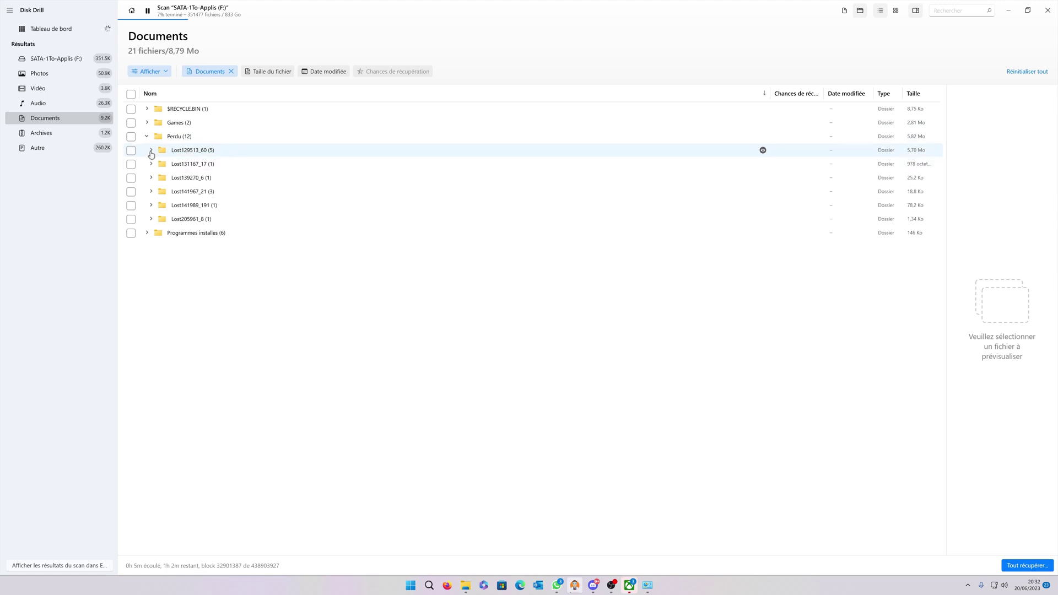
{"action": "left_click", "coordinate": [146, 108]}
{"action": "left_click", "coordinate": [151, 123]}
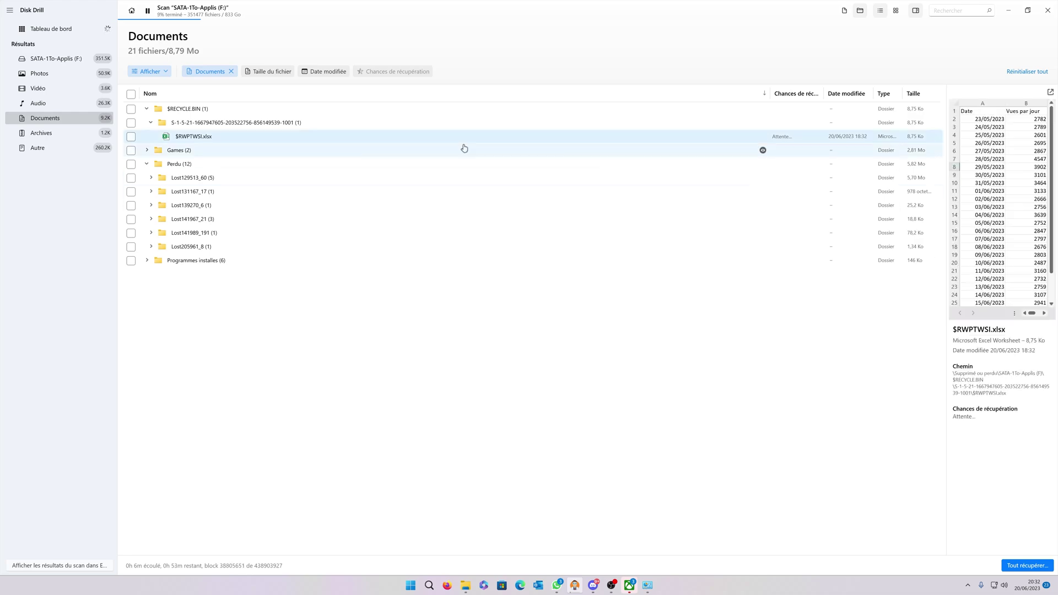
{"action": "left_click", "coordinate": [131, 136]}
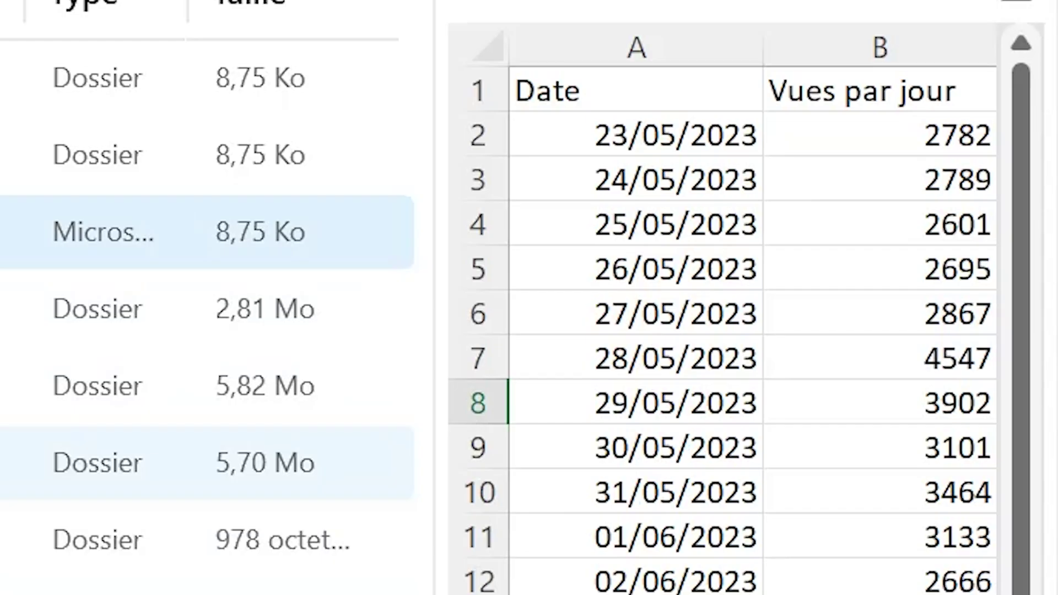
Step: Expand the Lost129513_60 folder and its OGL subfolder, and preview EULA-WotRCRPG.pdf
{"action": "left_click", "coordinate": [146, 476]}
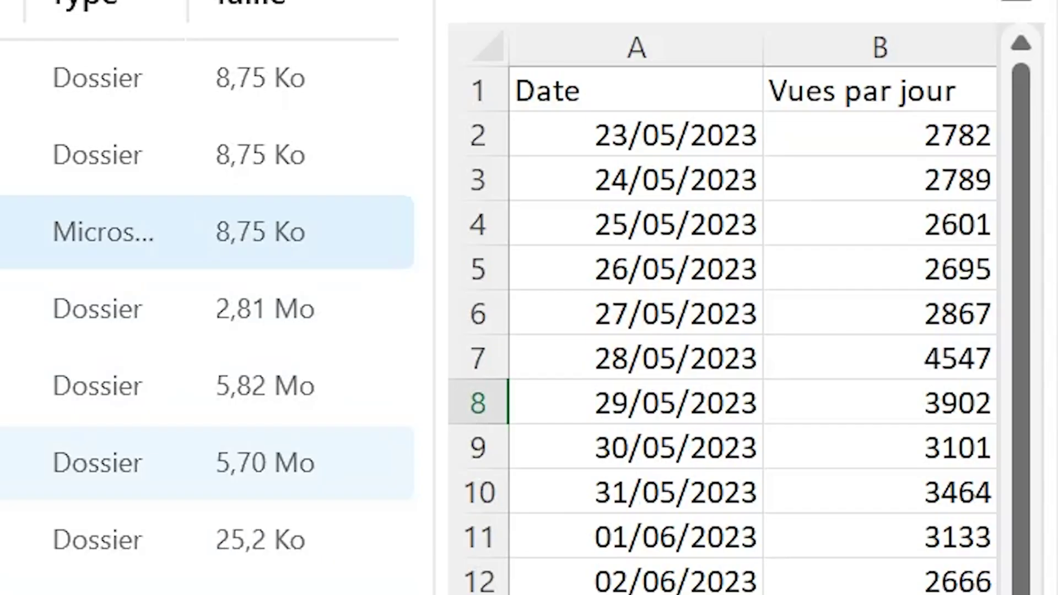
{"action": "left_click", "coordinate": [155, 206]}
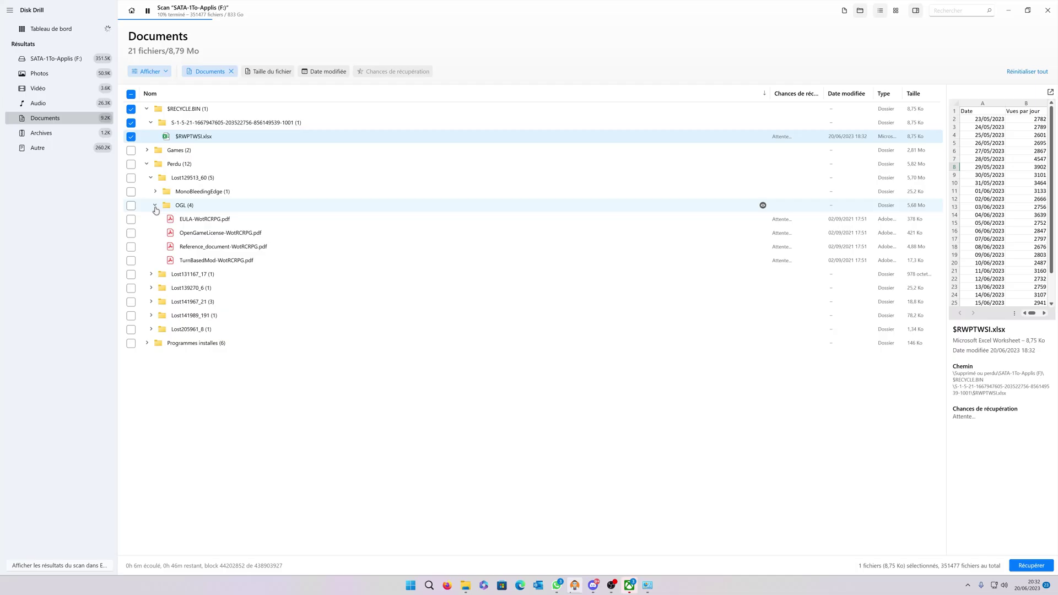
{"action": "left_click", "coordinate": [181, 220]}
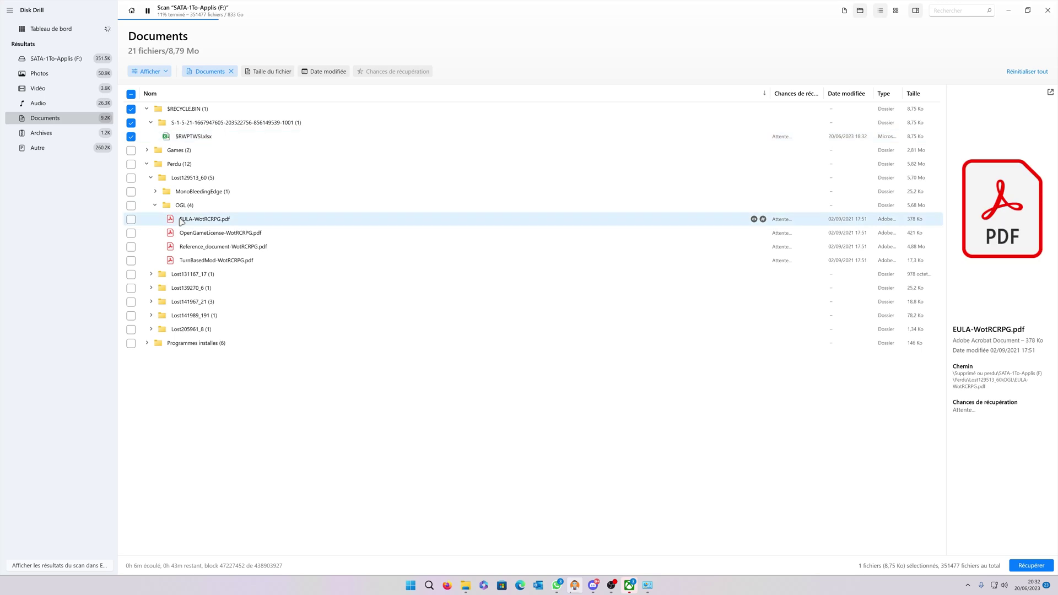
Step: Collapse the OGL and Lost129513_60 folders and expand Lost131167_17 and Lost139270_6 to browse their lost documents
{"action": "left_click", "coordinate": [156, 206]}
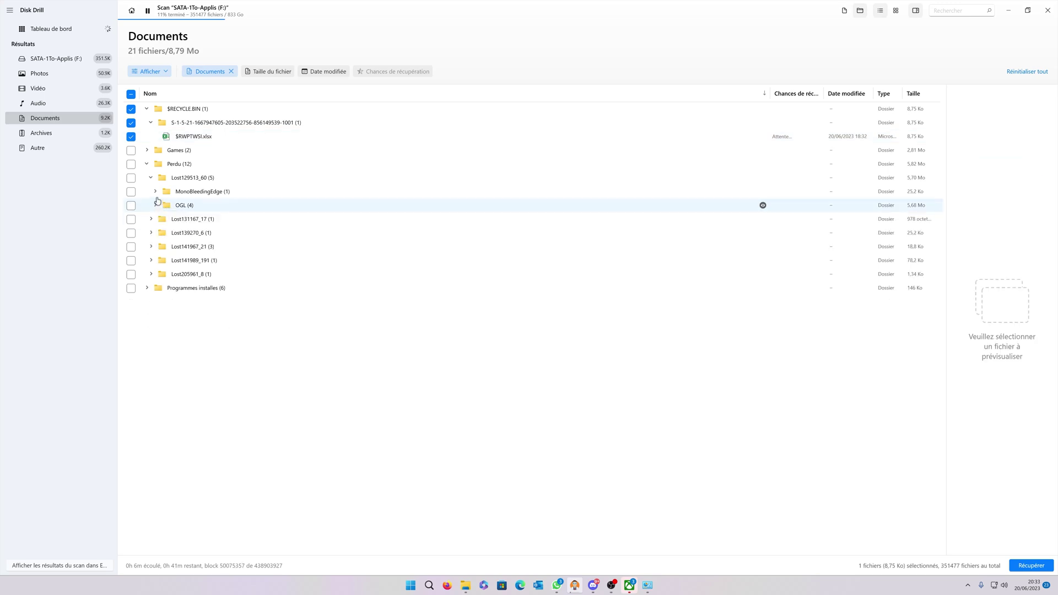
{"action": "left_click", "coordinate": [151, 178]}
{"action": "left_click", "coordinate": [151, 192]}
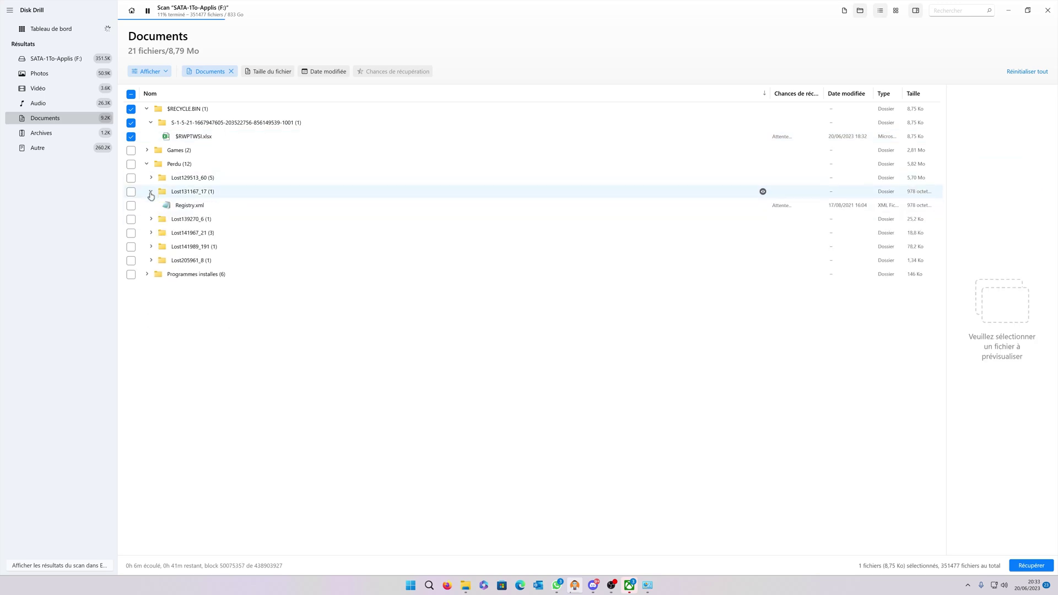
{"action": "left_click", "coordinate": [151, 220]}
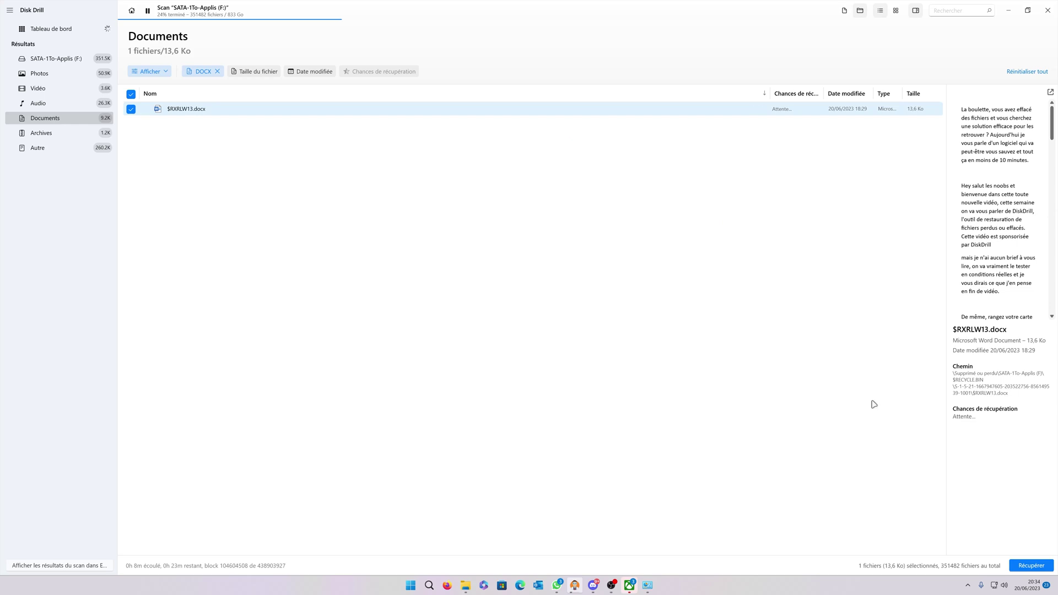
Step: Recover $RXRLW13.docx to D:\Dossier récupéré and open the recovered document from Explorer
{"action": "left_click", "coordinate": [1025, 565]}
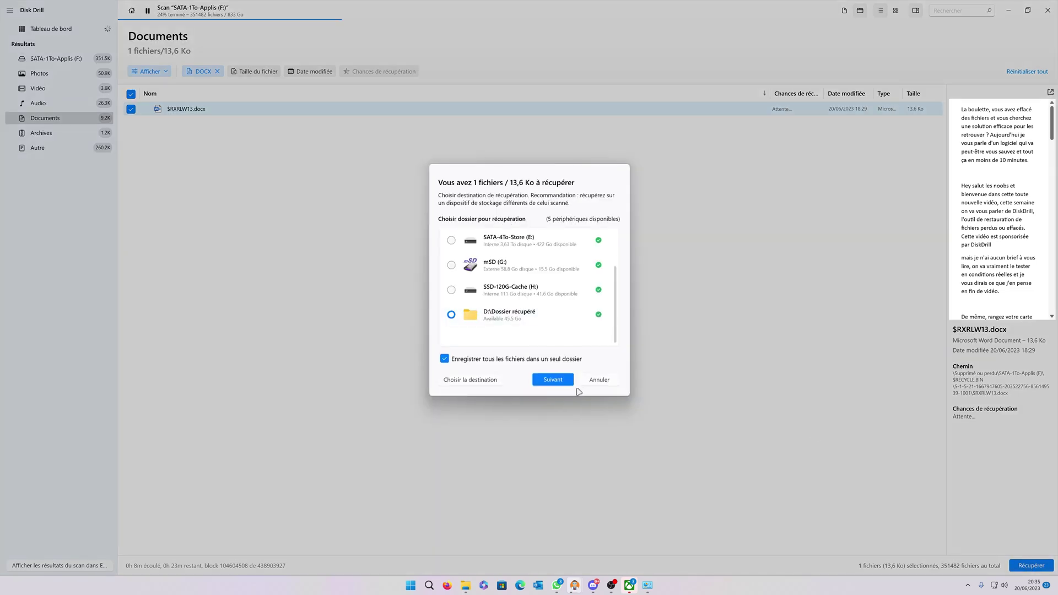
{"action": "left_click", "coordinate": [568, 385]}
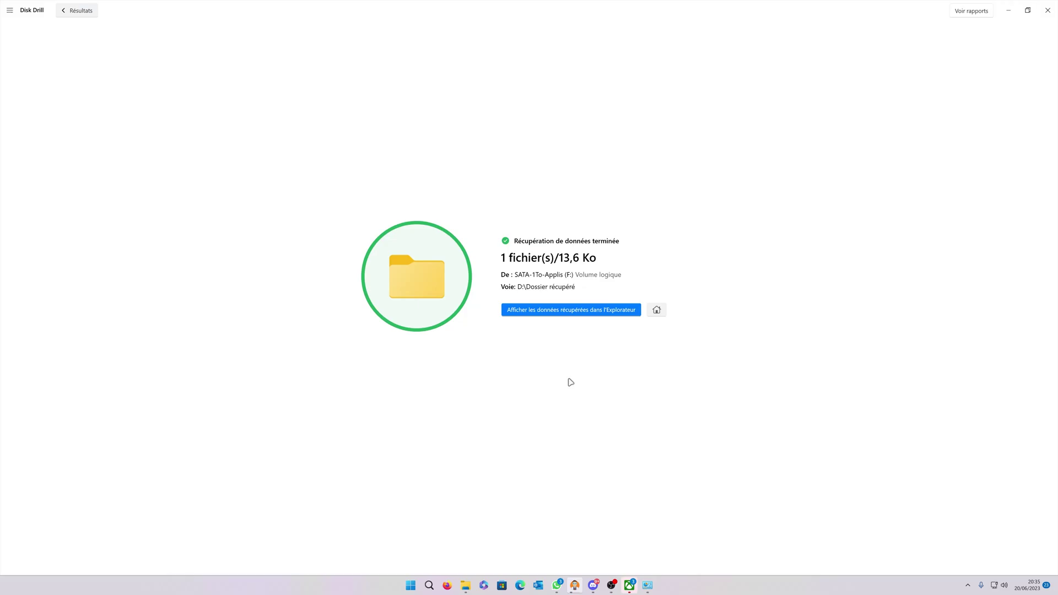
{"action": "left_click", "coordinate": [590, 314]}
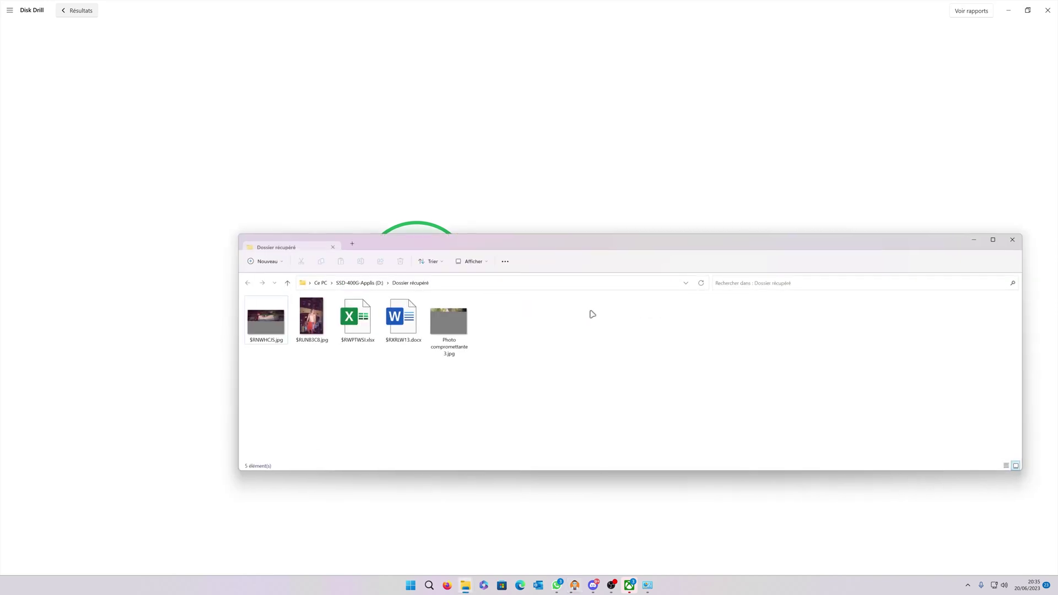
{"action": "double_click", "coordinate": [409, 325]}
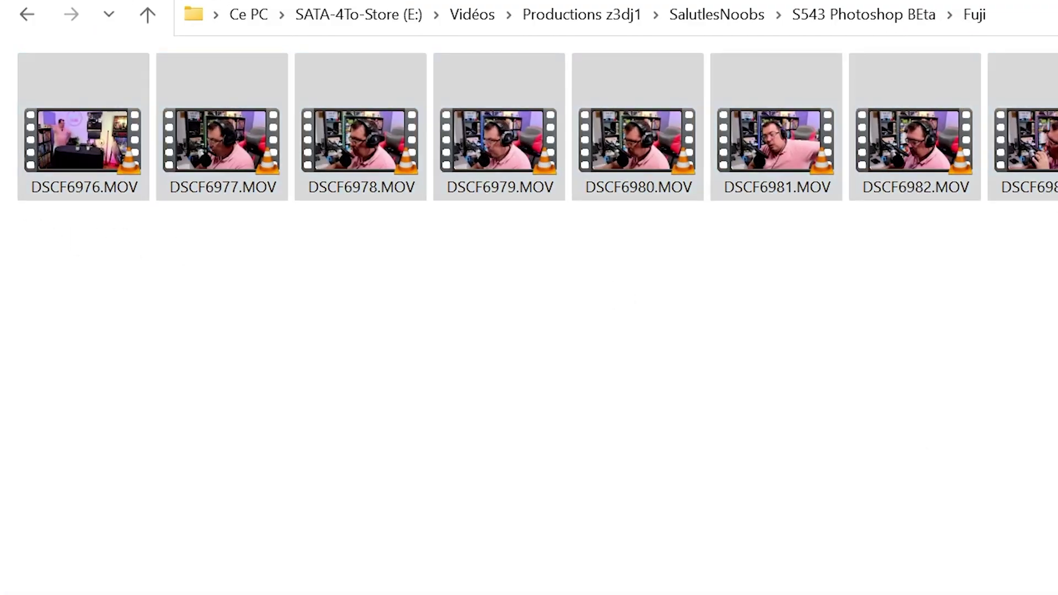
Step: Delete the videos DSCF6976.MOV to DSCF6984.MOV from the Fuji folder and select the deleted files in Corbeille
{"action": "left_click", "coordinate": [680, 369]}
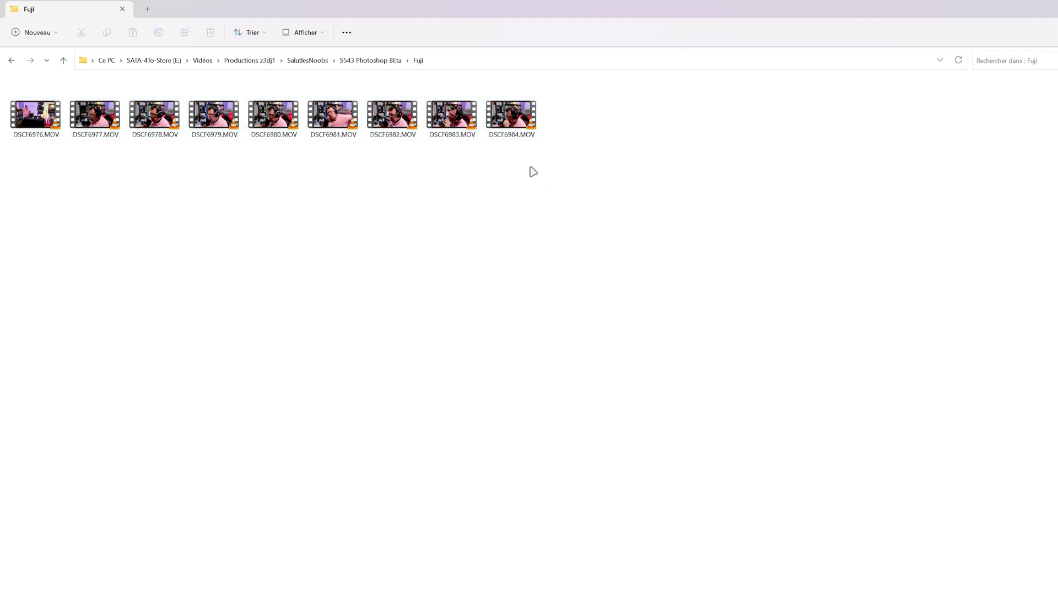
{"action": "left_click", "coordinate": [448, 66]}
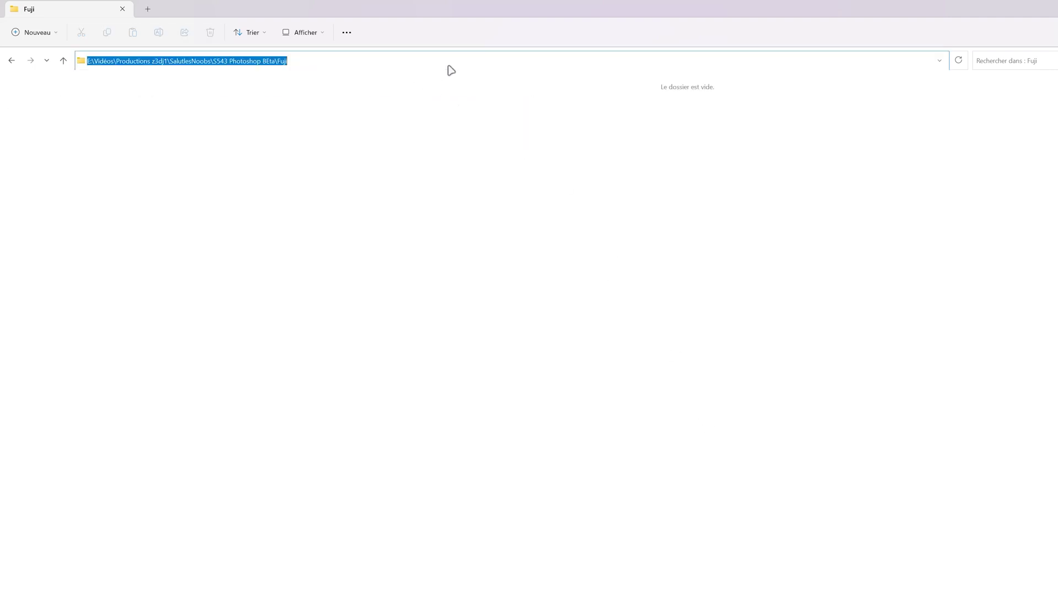
{"action": "type", "text": "corbeille"}
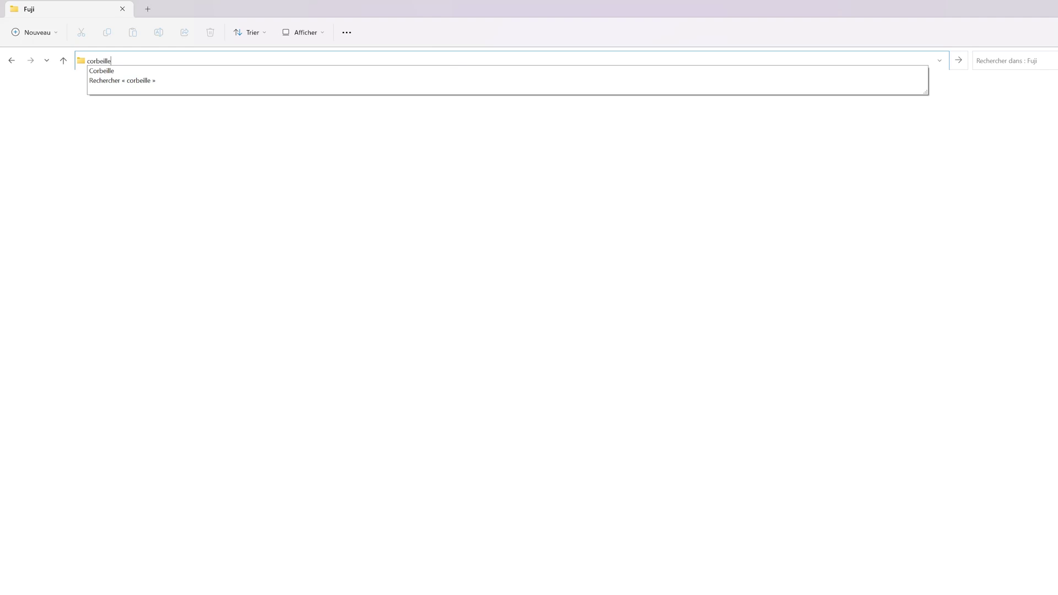
{"action": "key", "text": "Return"}
{"action": "left_click_drag", "start_coordinate": [333, 179], "coordinate": [109, 130]}
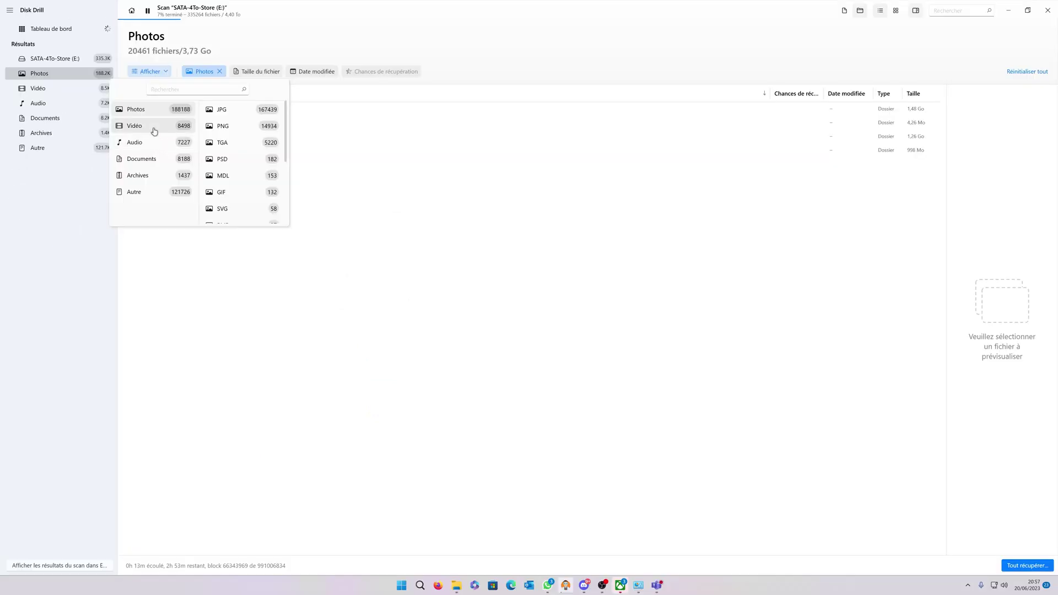
Step: In Disk Drill, filter the SATA-4To-Store (E:) scan results to MOV videos from this week and preview the Rendered files
{"action": "mouse_move", "coordinate": [160, 126]}
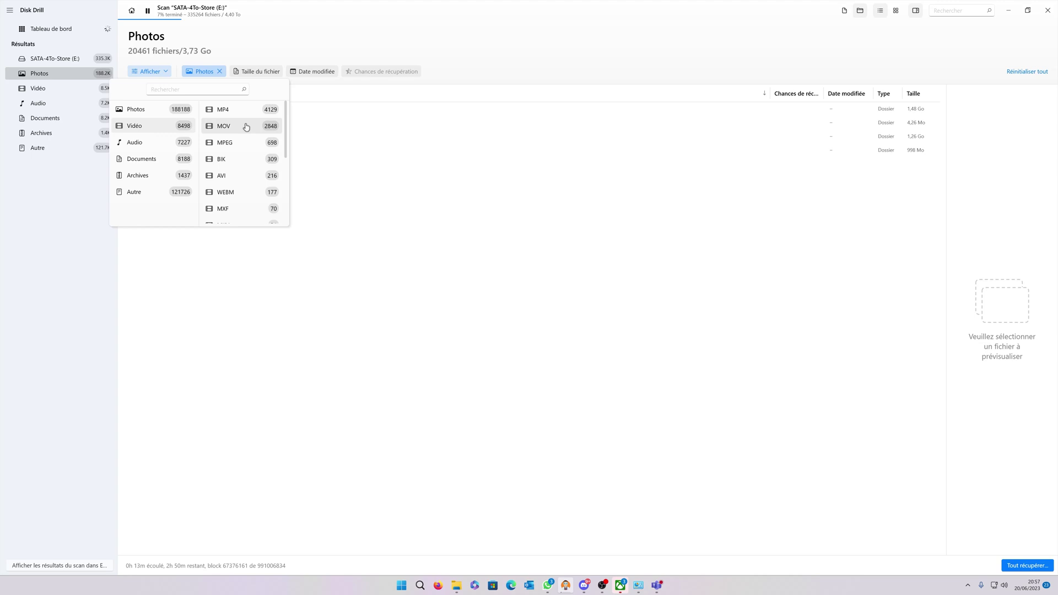
{"action": "scroll", "coordinate": [246, 127], "scroll_direction": "up", "scroll_amount": 5}
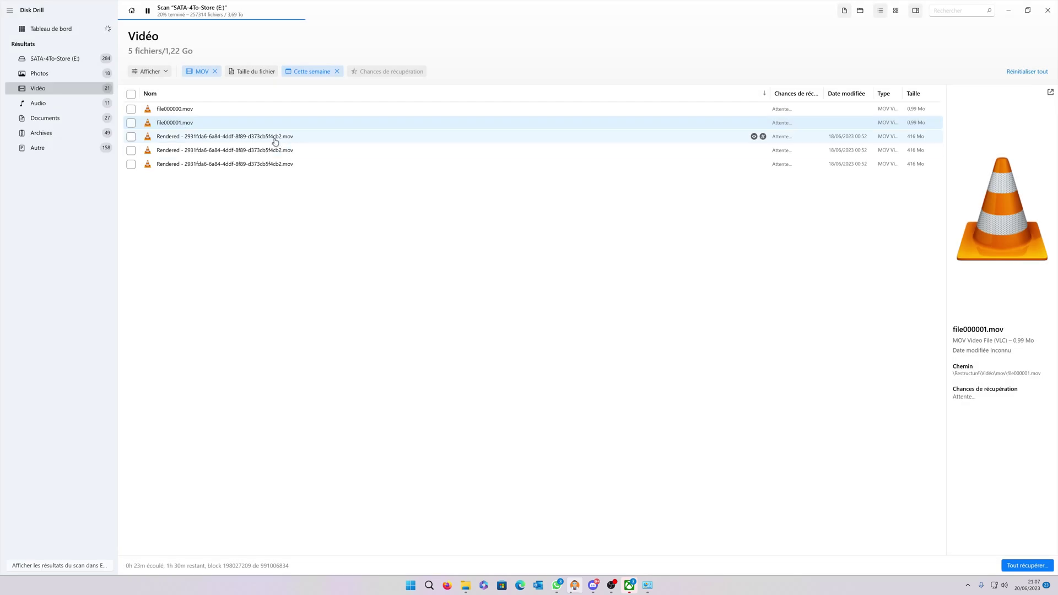
{"action": "left_click", "coordinate": [275, 139]}
{"action": "left_click", "coordinate": [276, 150]}
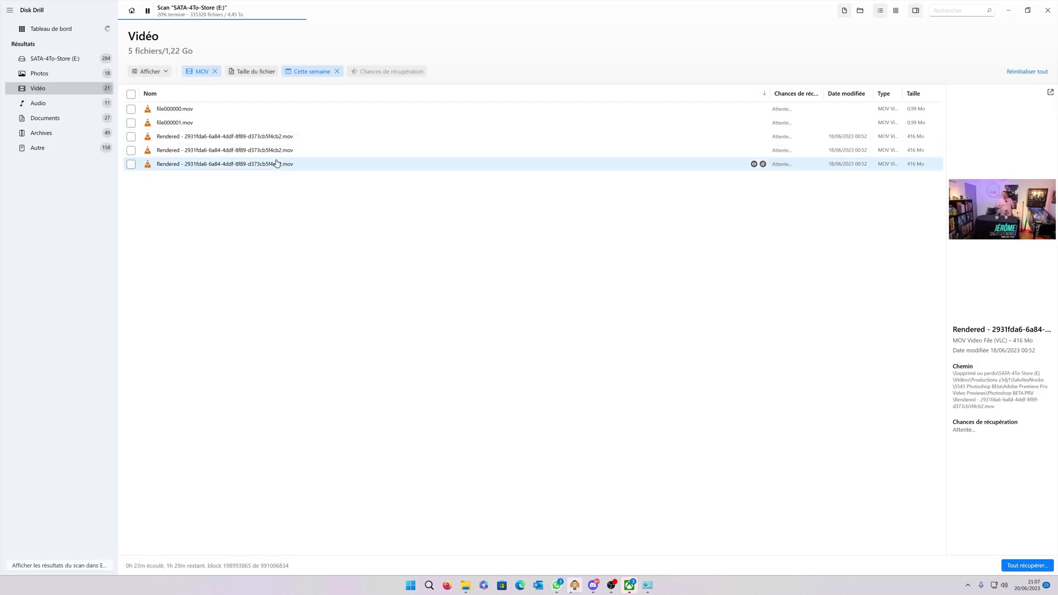
{"action": "left_click", "coordinate": [276, 141]}
{"action": "left_click", "coordinate": [279, 161]}
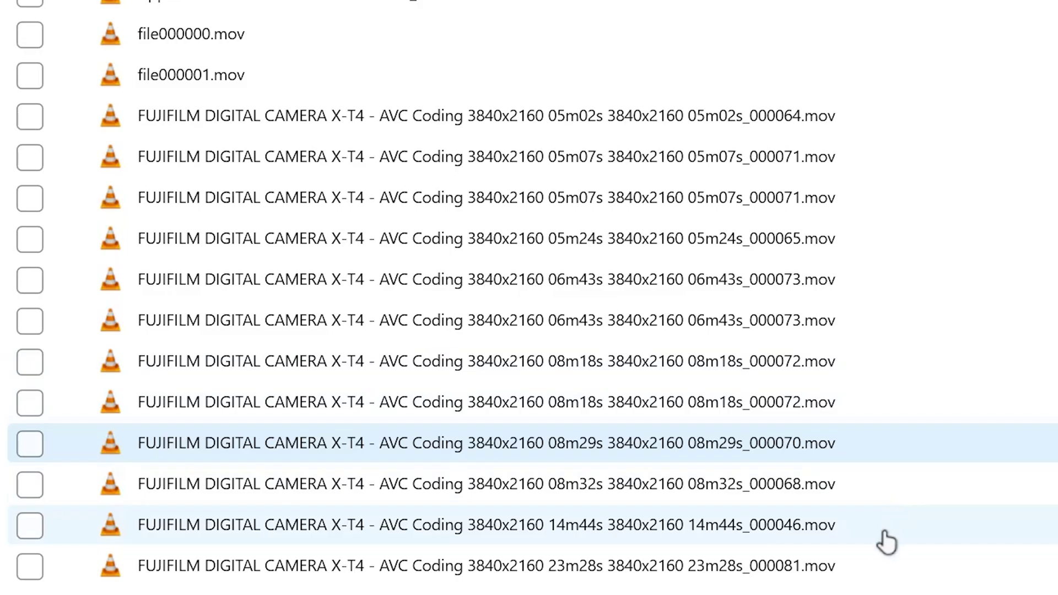
Step: Preview the 14m44s and 23m28s FUJIFILM DIGITAL CAMERA X-T4 recordings in the MOV results
{"action": "left_click", "coordinate": [418, 522]}
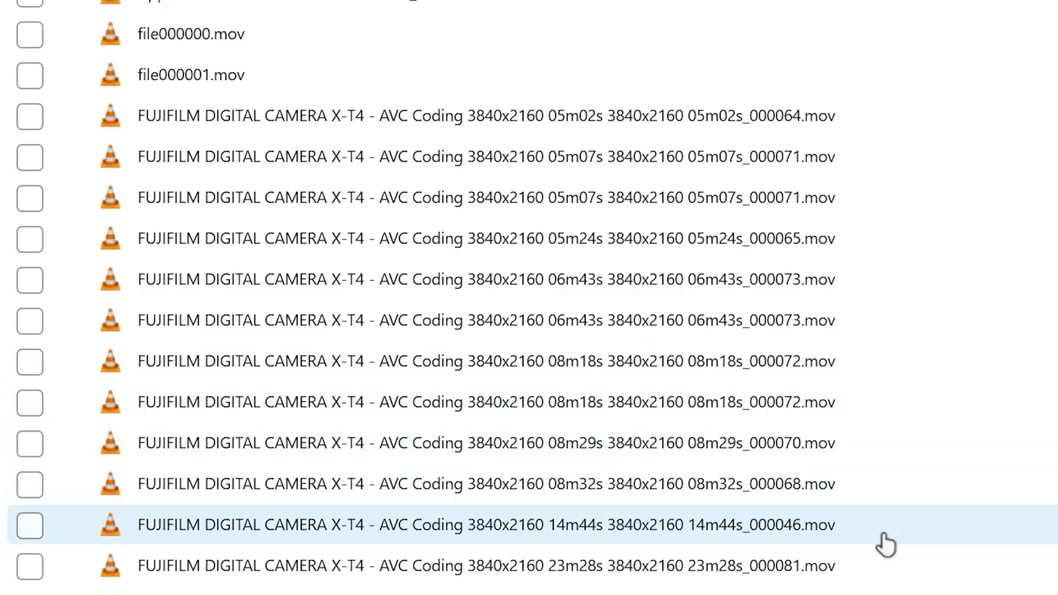
{"action": "left_click", "coordinate": [881, 567]}
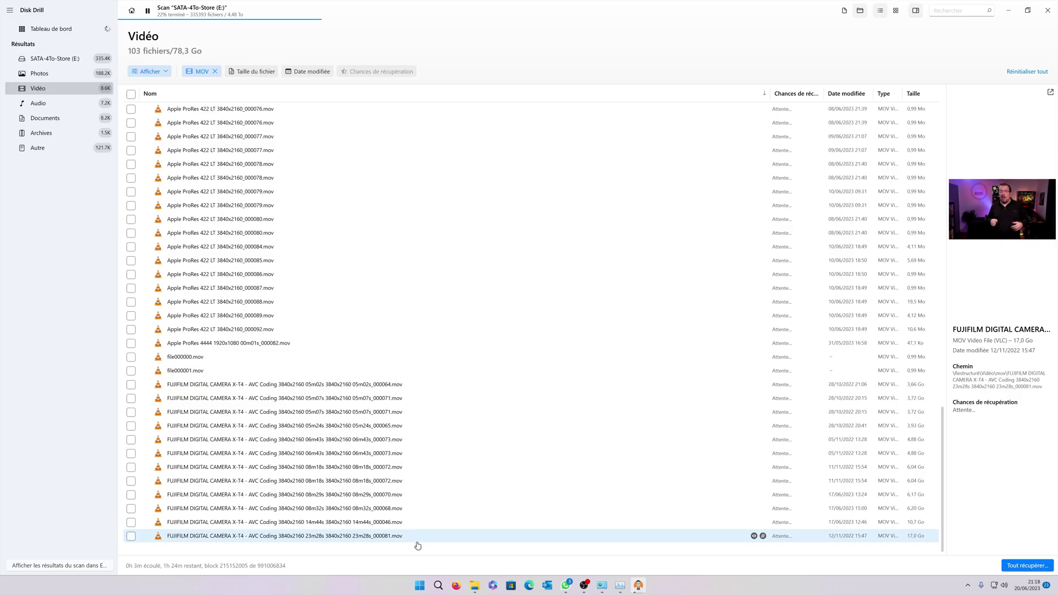
{"action": "left_click", "coordinate": [371, 529]}
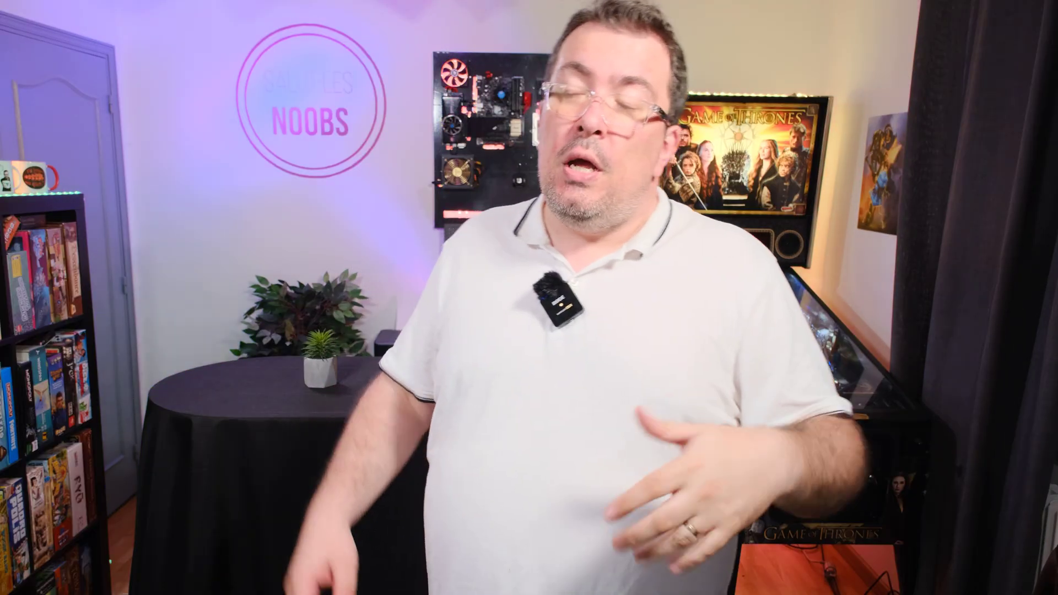